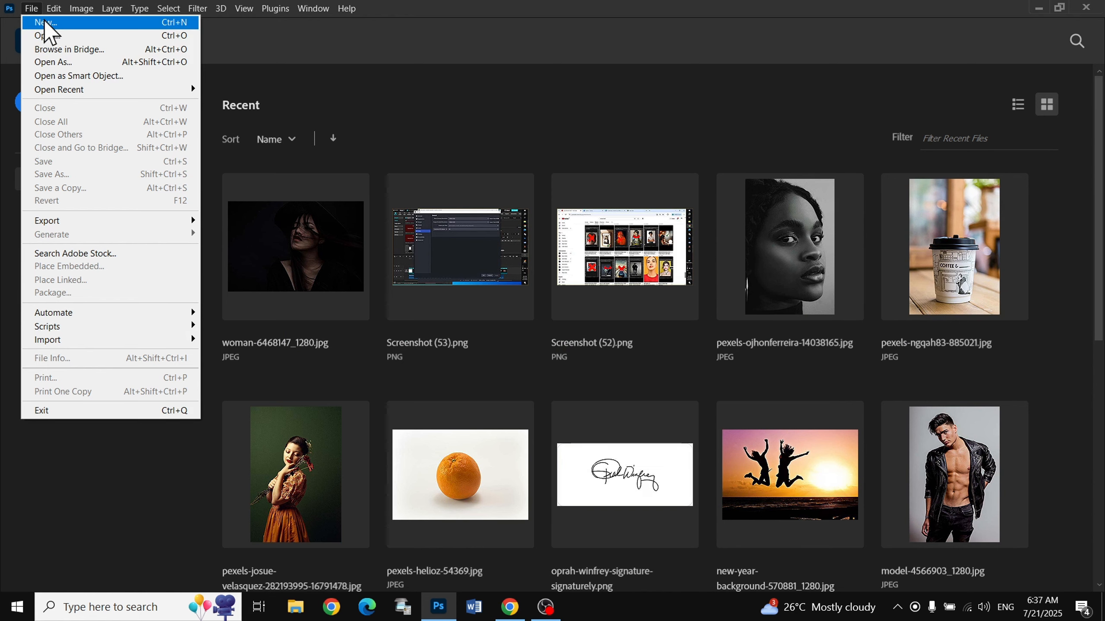
Step: Create a new document from the Art & Illustration 1080p preset, 1920 x 1080 px at 300 ppi
left_click(45, 22)
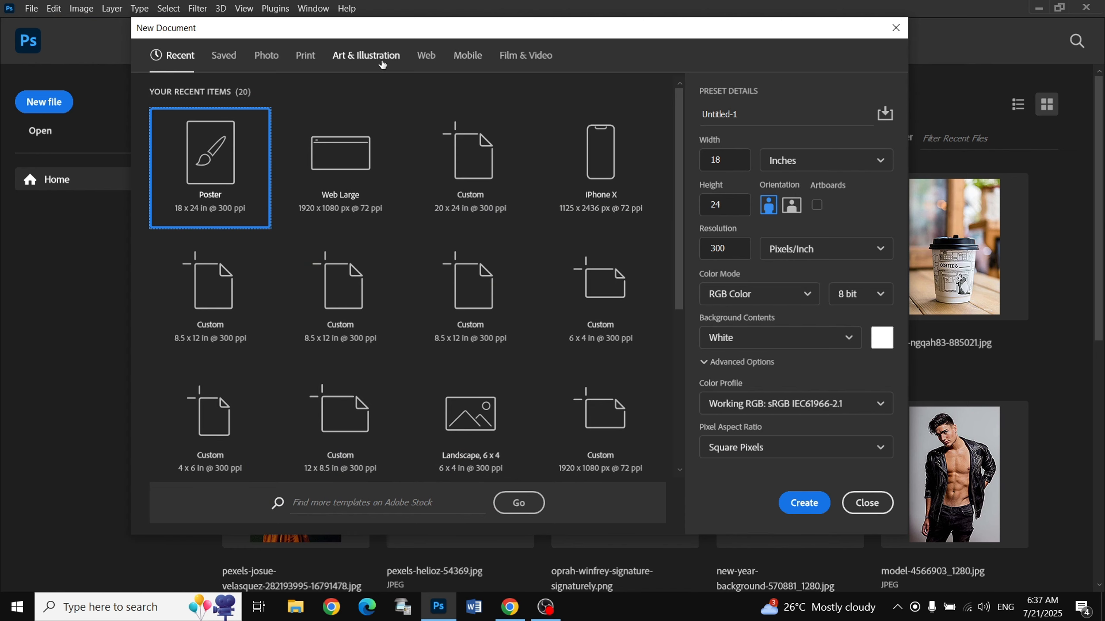
left_click(275, 60)
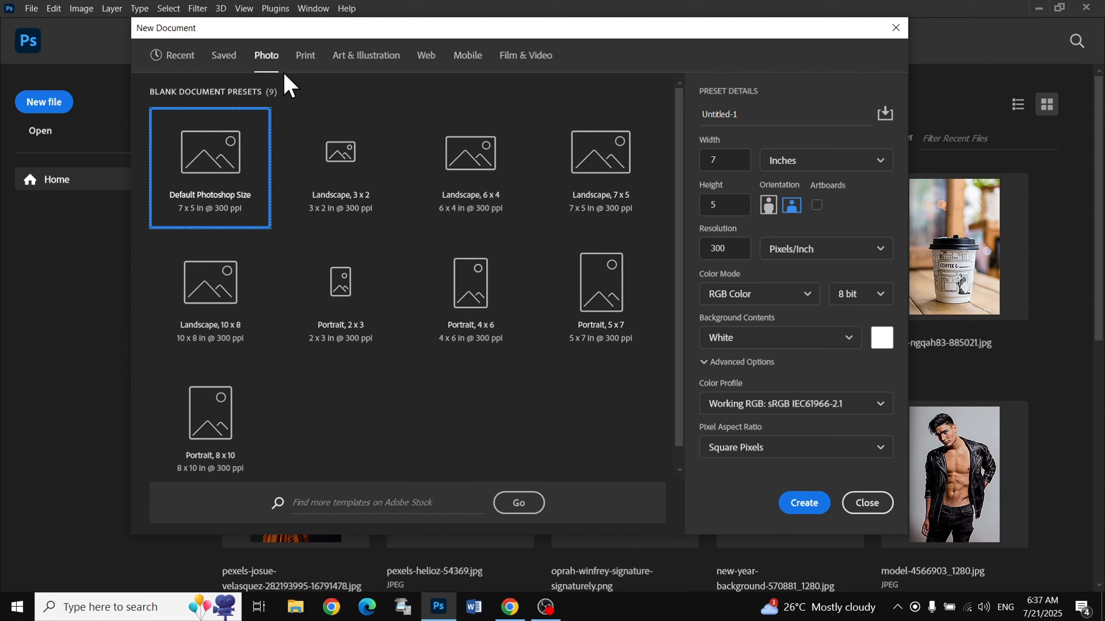
left_click(375, 61)
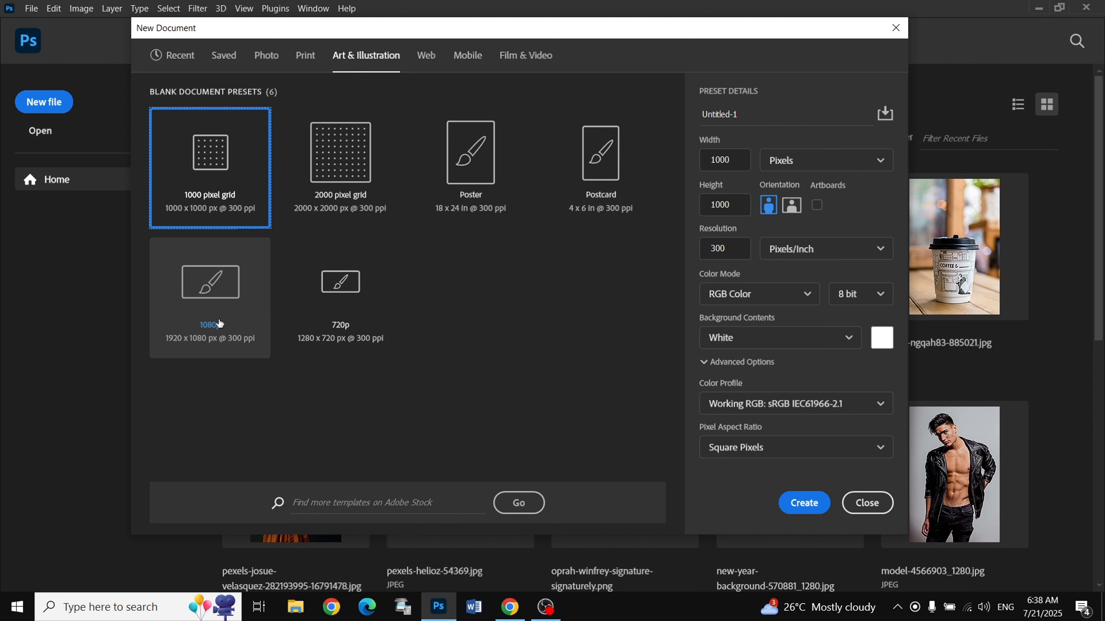
left_click(226, 307)
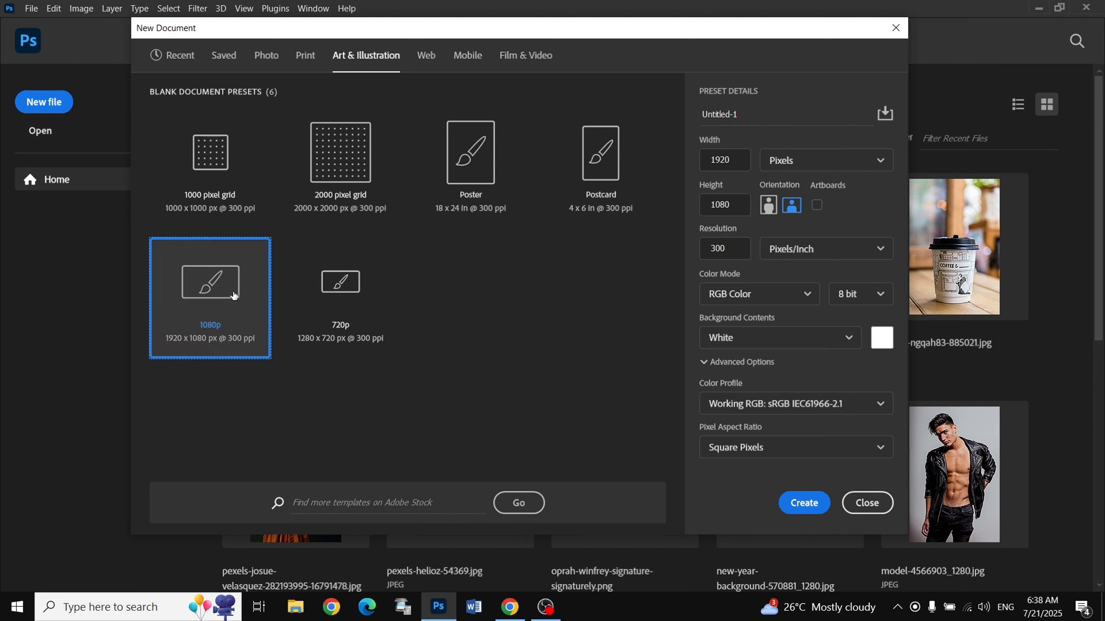
left_click(809, 515)
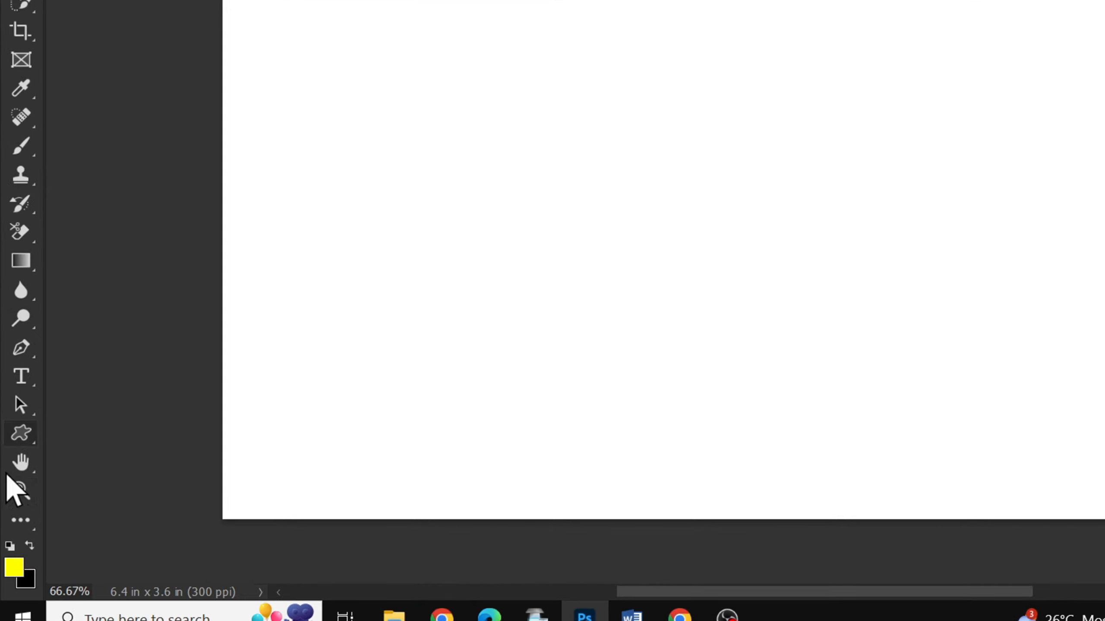
Step: Draw a triangle with the Triangle tool in the lower middle of the blank canvas
right_click(29, 441)
left_click(103, 478)
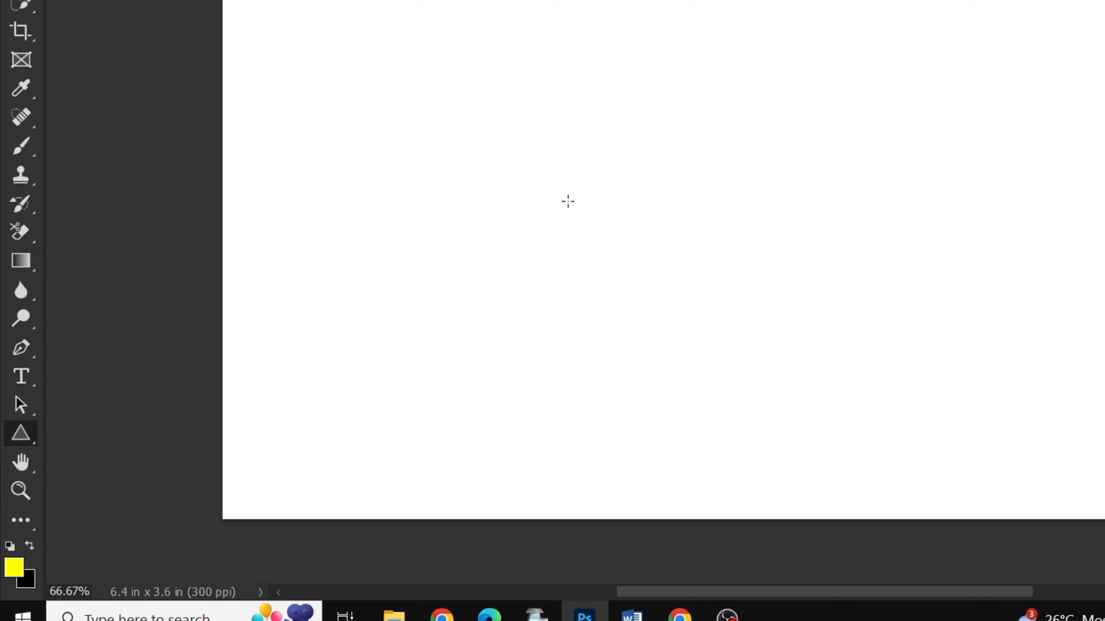
left_click(637, 298)
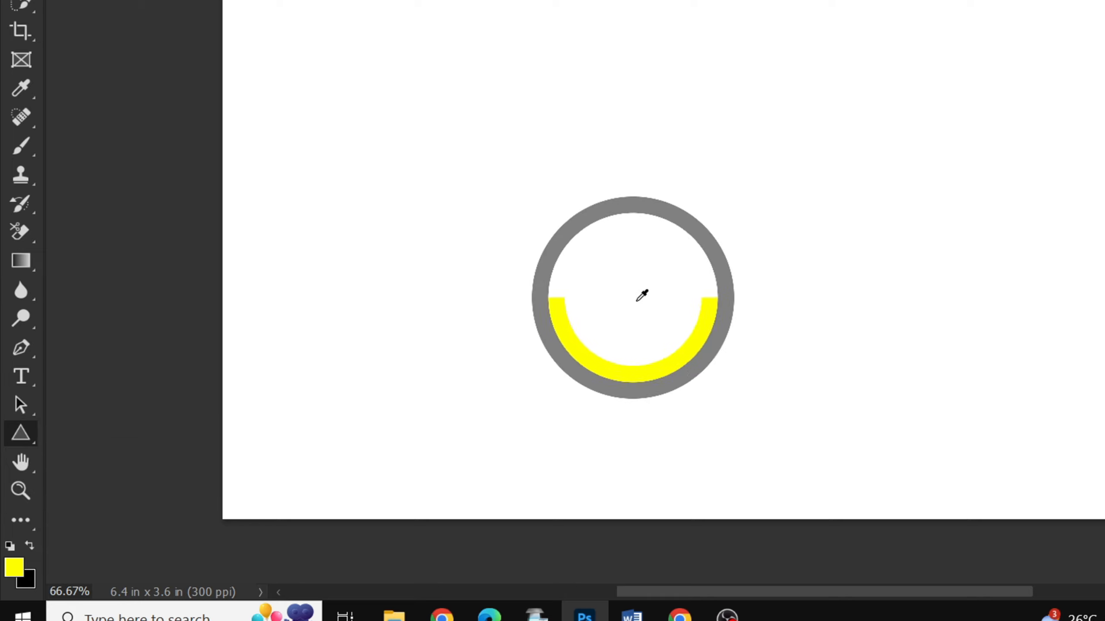
mouse_move(575, 168)
left_mouse_down()
mouse_move(670, 343)
mouse_move(844, 434)
mouse_move(920, 444)
left_mouse_up()
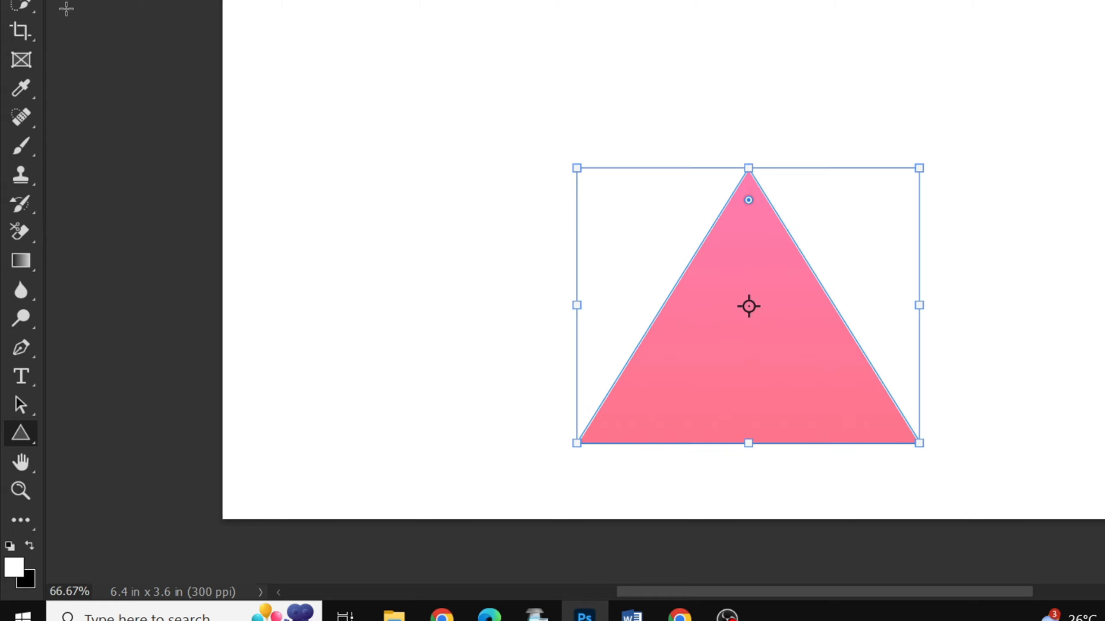
Step: Move the triangle up toward the canvas middle and scale it to about 122.5%, roughly 2.75 x 2.2 in
key("v")
left_click_drag(739, 383, 703, 281)
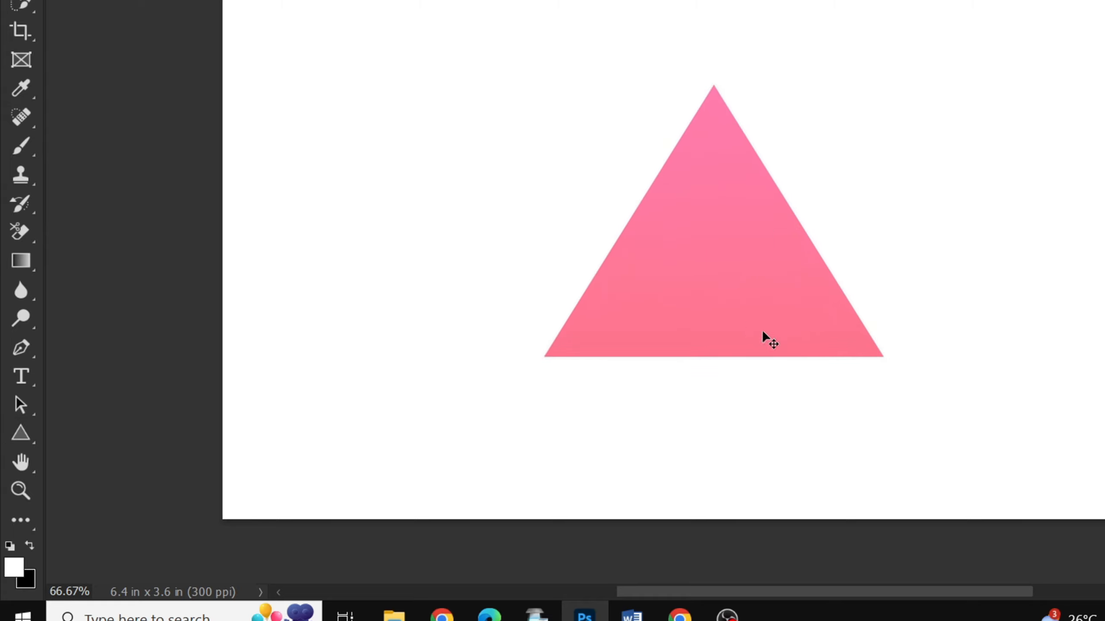
key("ctrl+t")
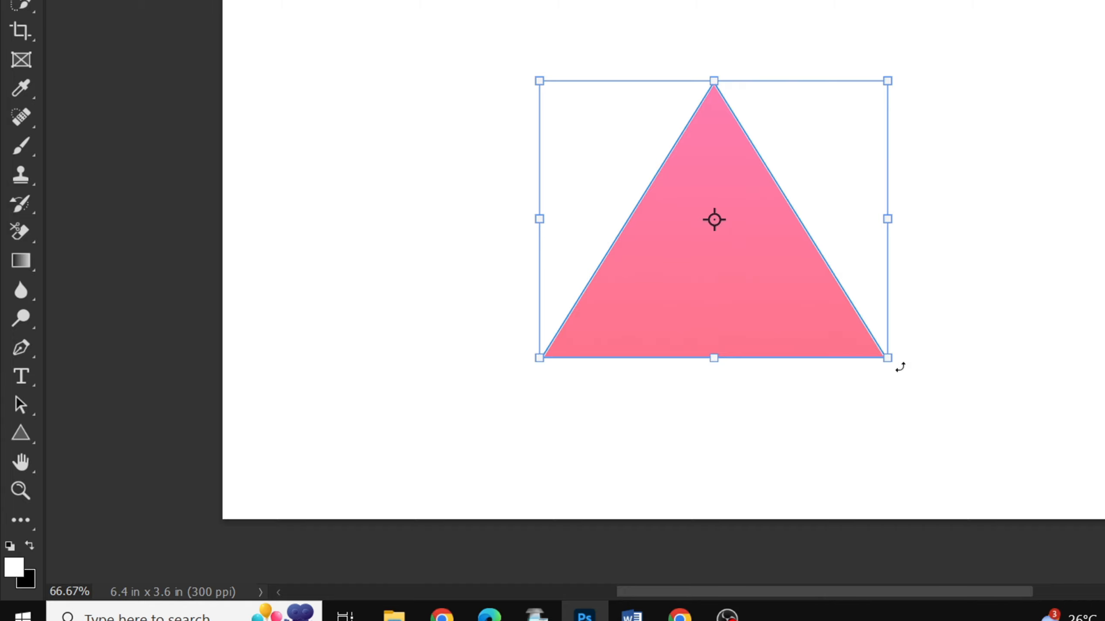
left_click_drag(899, 368, 970, 424)
left_click_drag(867, 350, 806, 300)
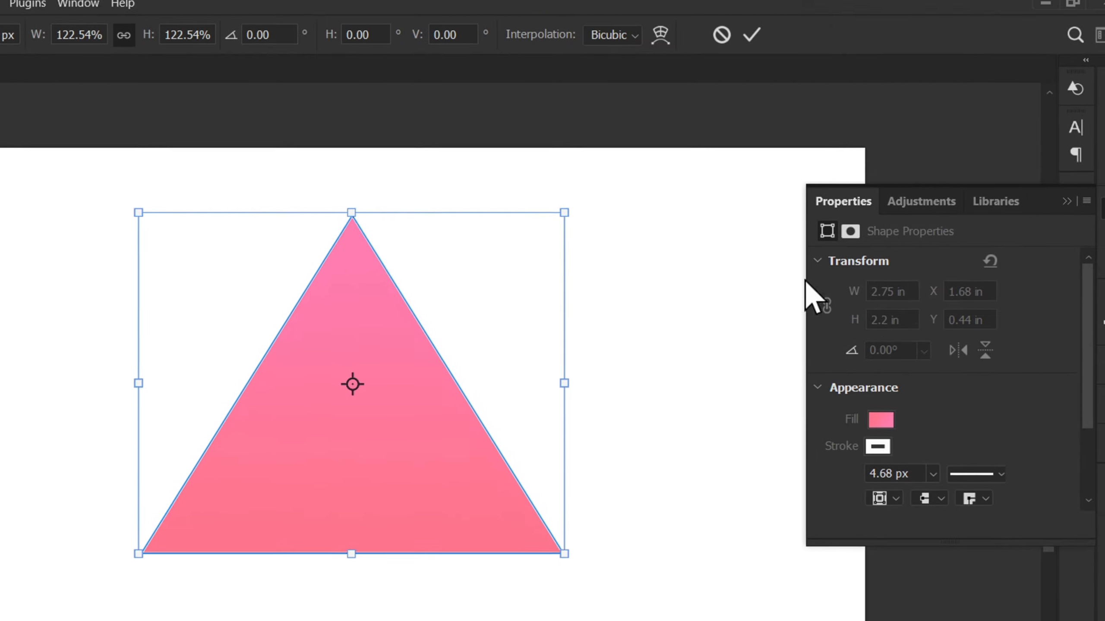
left_click(759, 42)
Step: Change the triangle's fill to the light-to-dark blue gradient preset
left_click(879, 428)
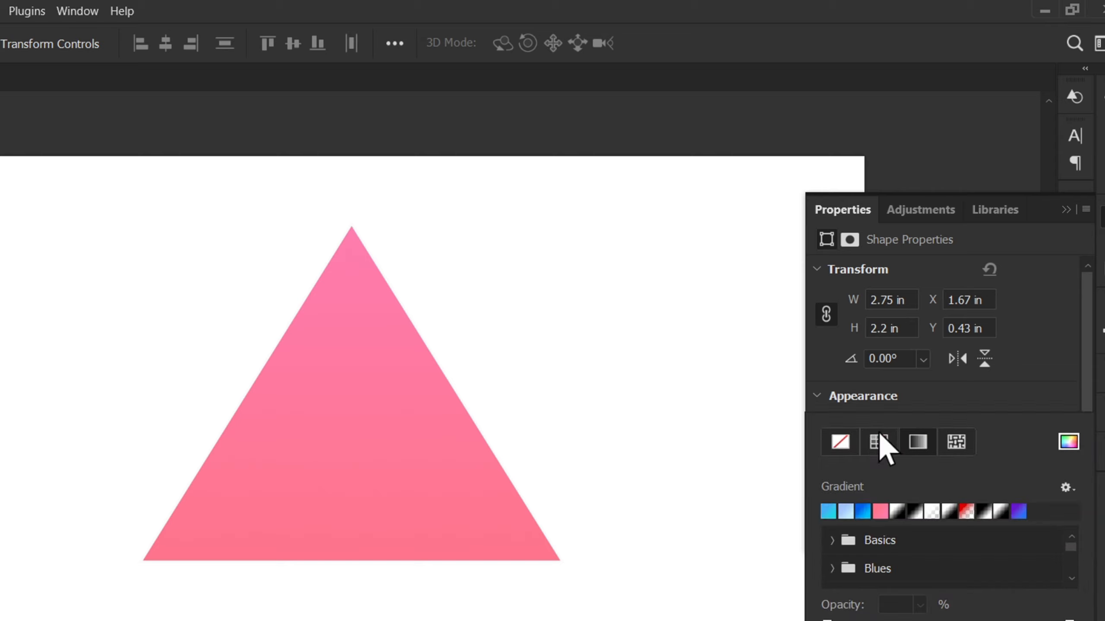
left_click(863, 512)
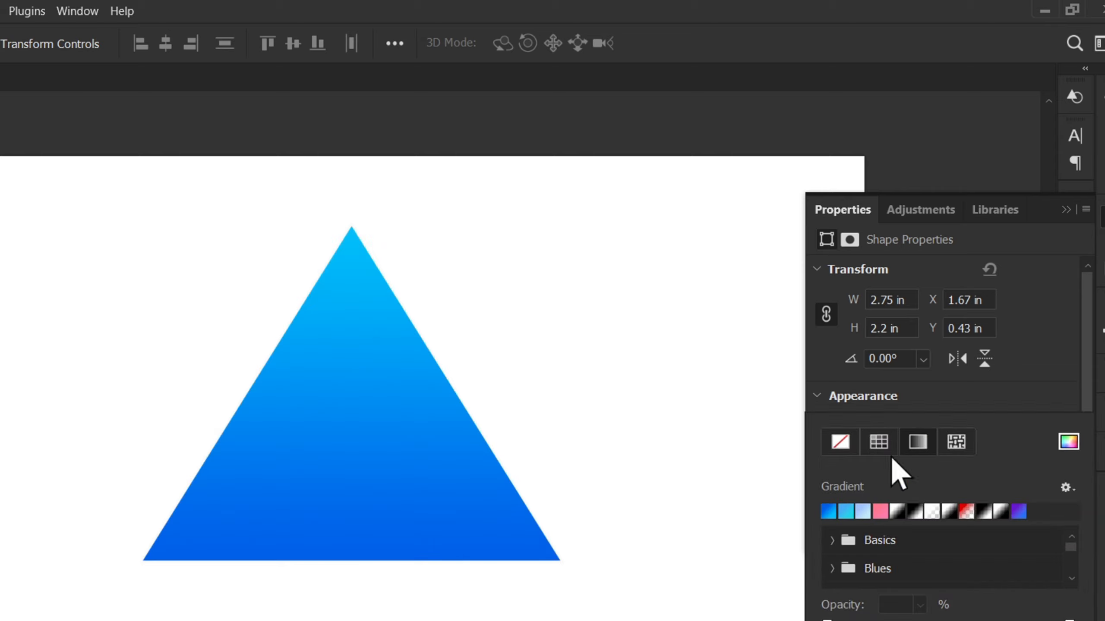
left_click(1064, 210)
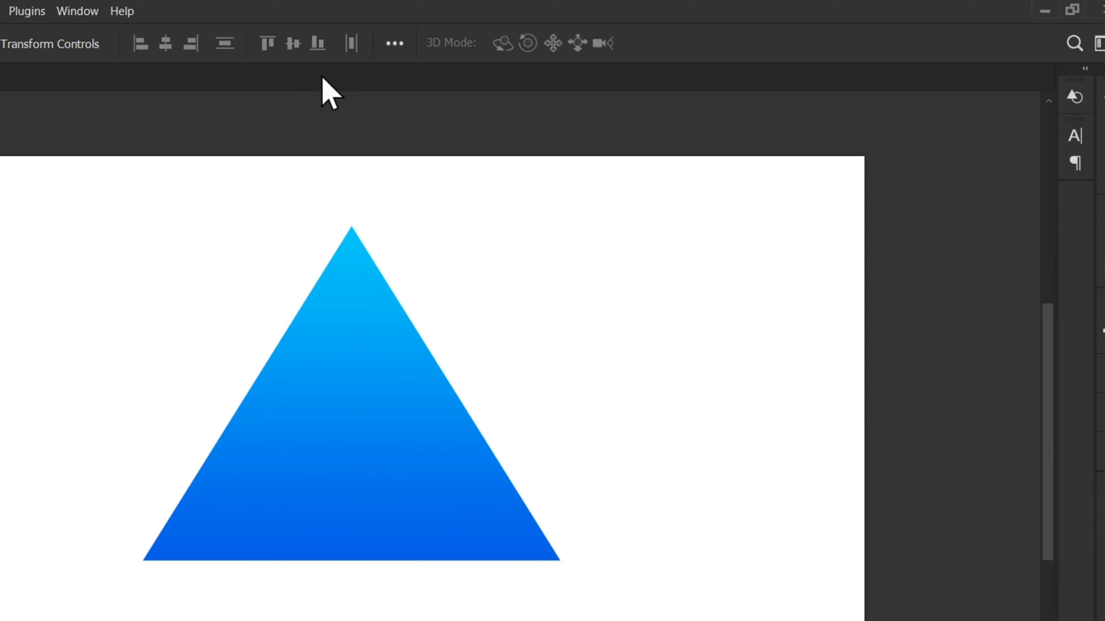
Step: Add the solid notched arrowhead from the Arrows group of All Legacy Default Shapes onto the triangle
left_click(78, 11)
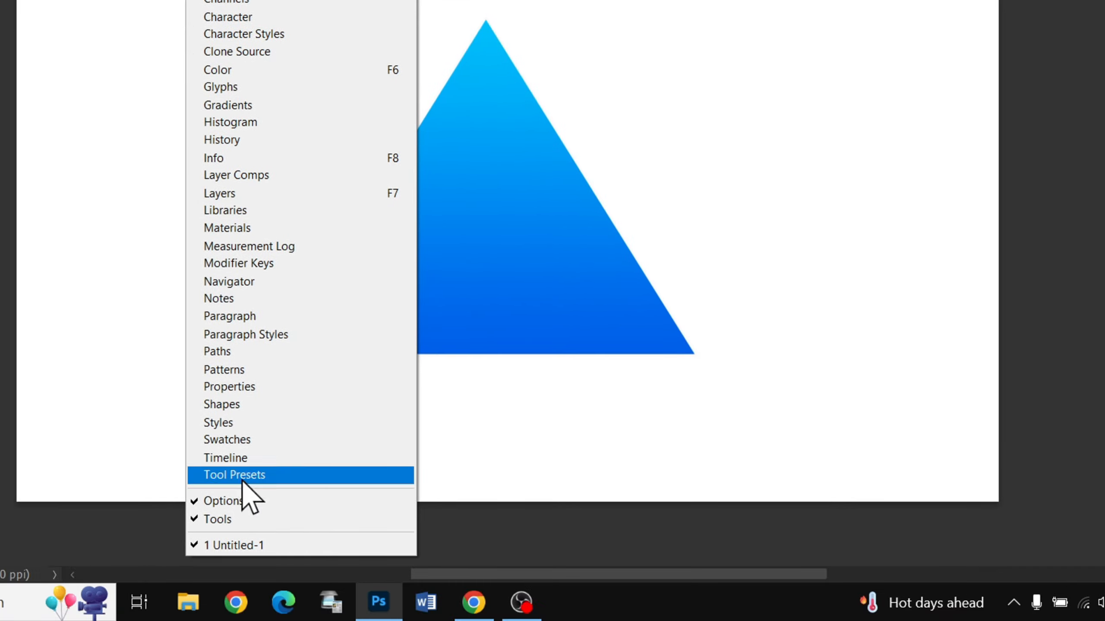
left_click(264, 405)
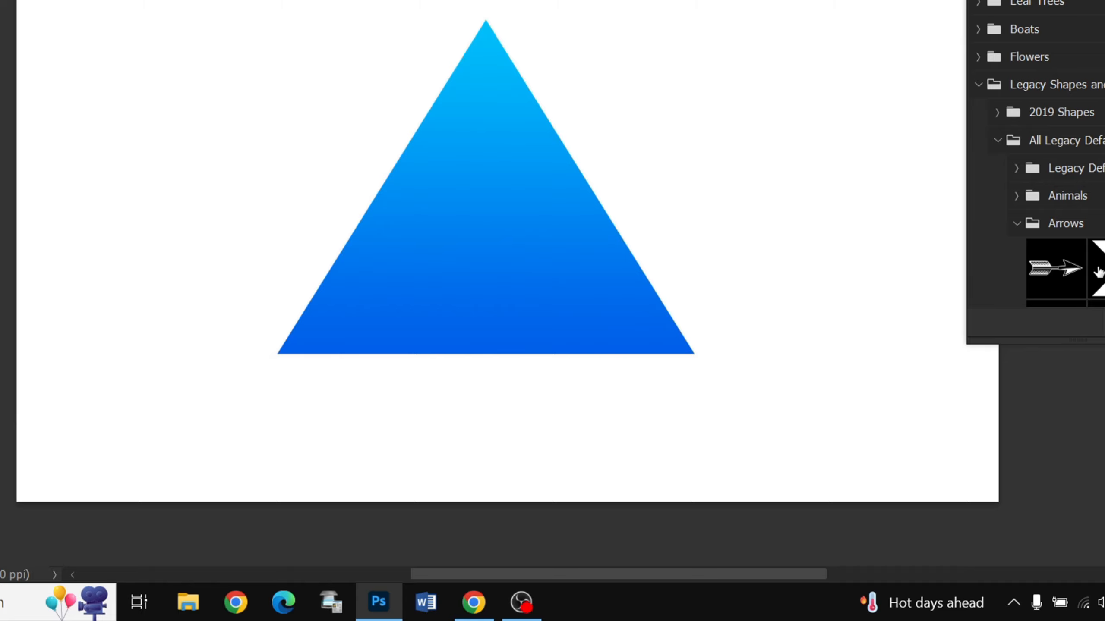
scroll(1083, 260, "down", 6)
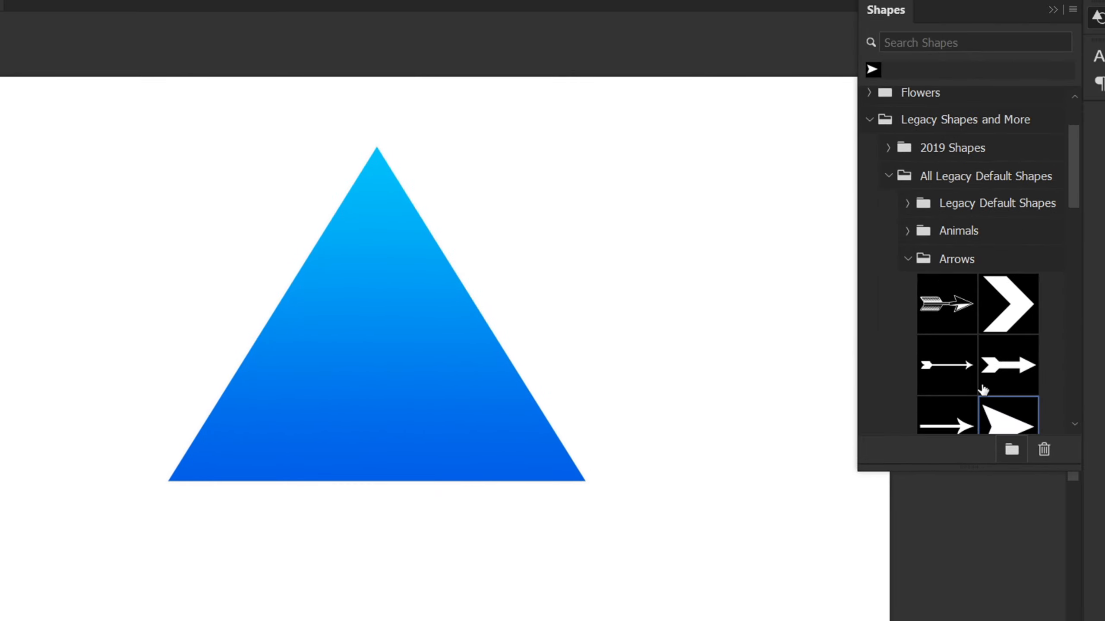
scroll(984, 390, "down", 2)
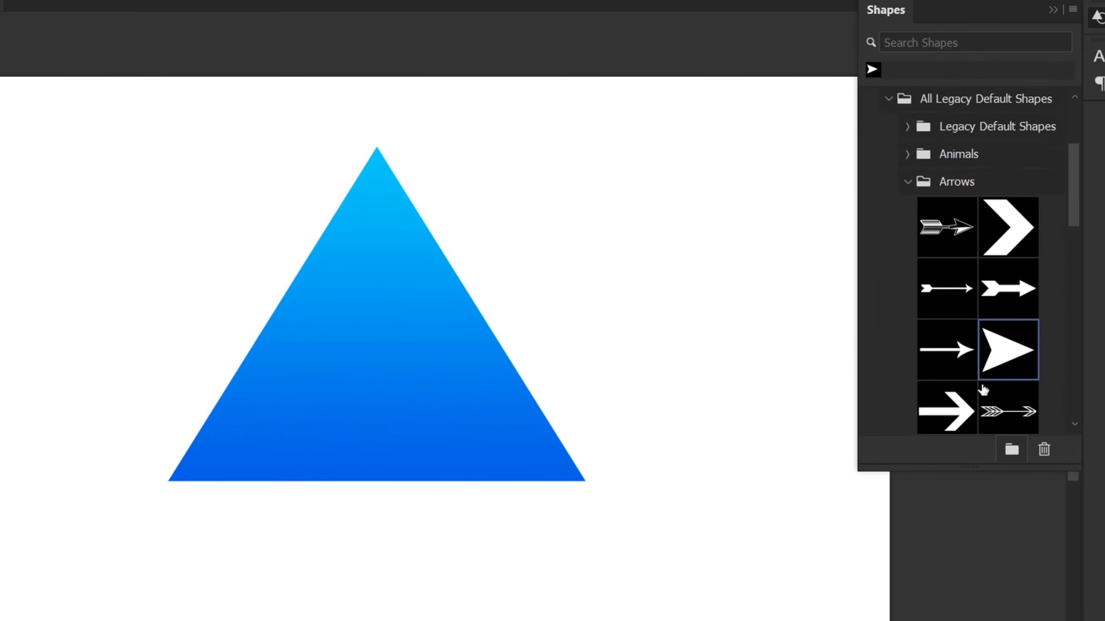
left_click_drag(1018, 327, 468, 394)
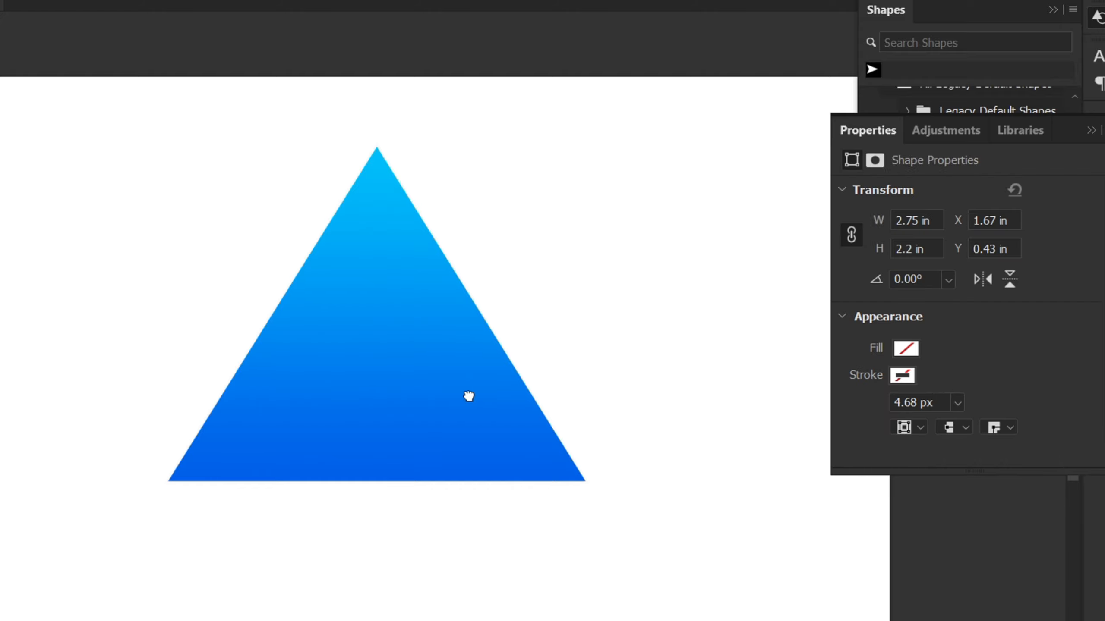
Step: Position the arrowhead across the triangle at about X 2.01 in, Y 0.75 in and commit its placement
left_click_drag(587, 346, 520, 372)
left_click_drag(622, 369, 476, 375)
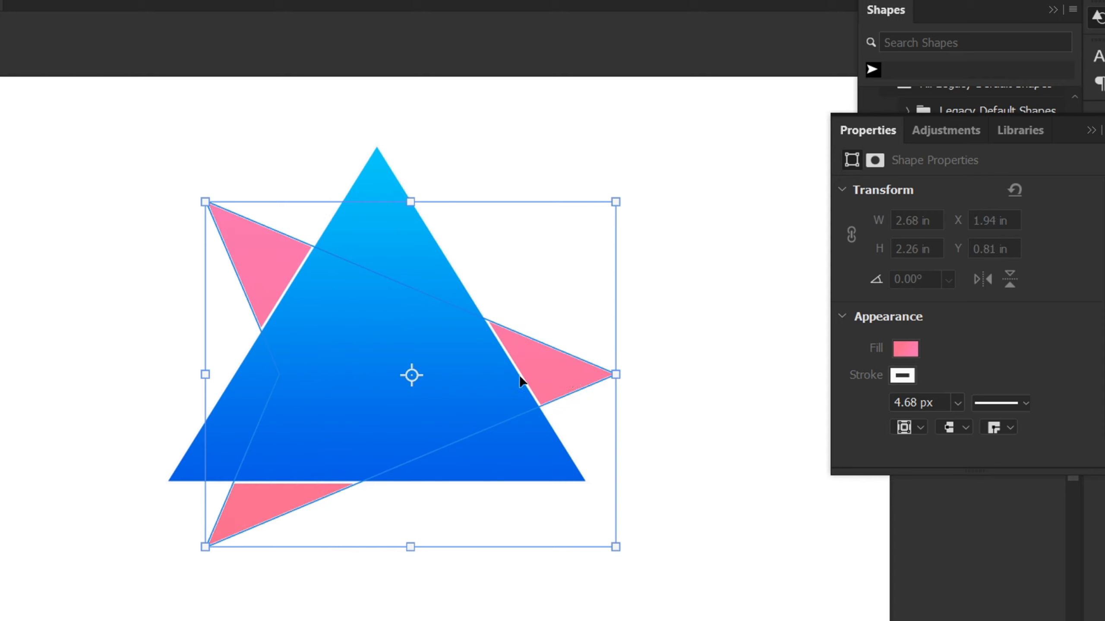
left_click_drag(577, 372, 582, 361)
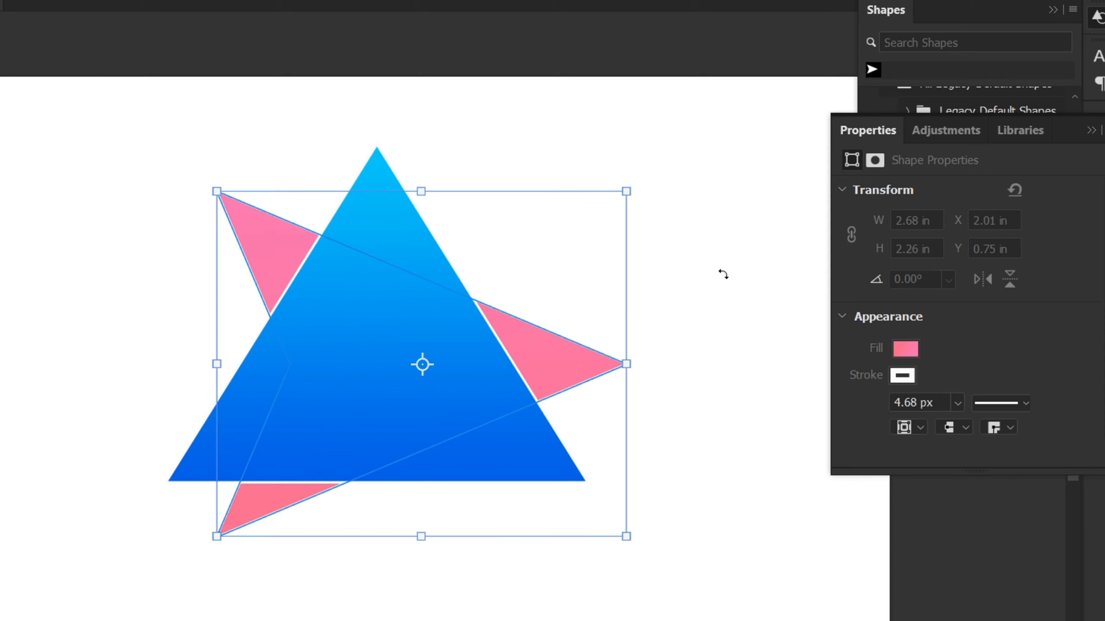
key("Return")
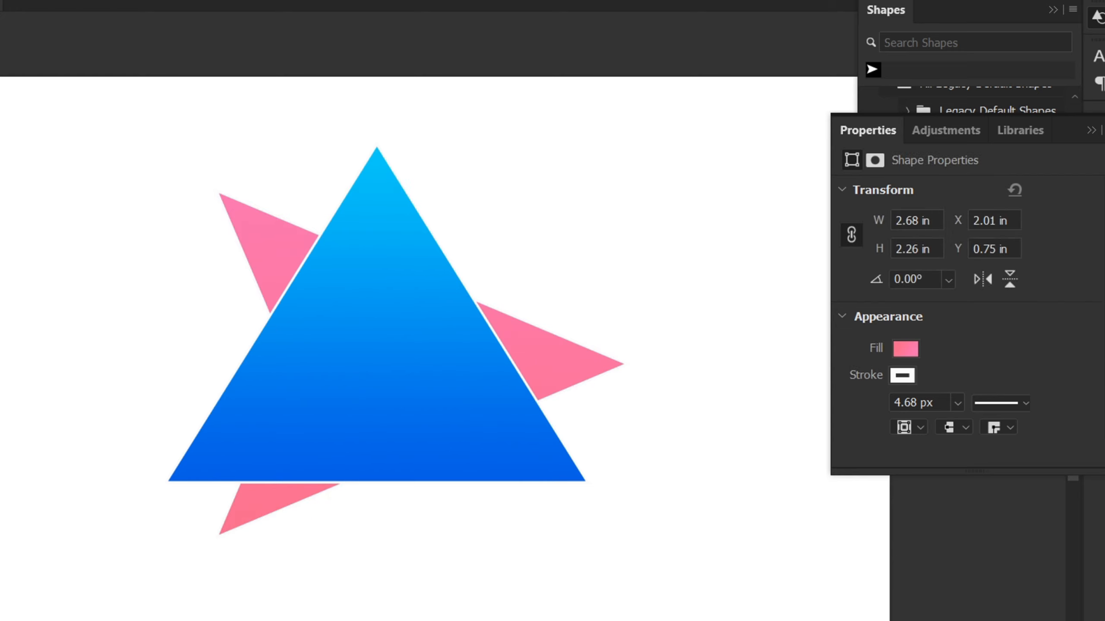
Step: Move the Arrow 6 1 layer above the Triangle 1 layer in the stacking order
key("F7")
key("F7")
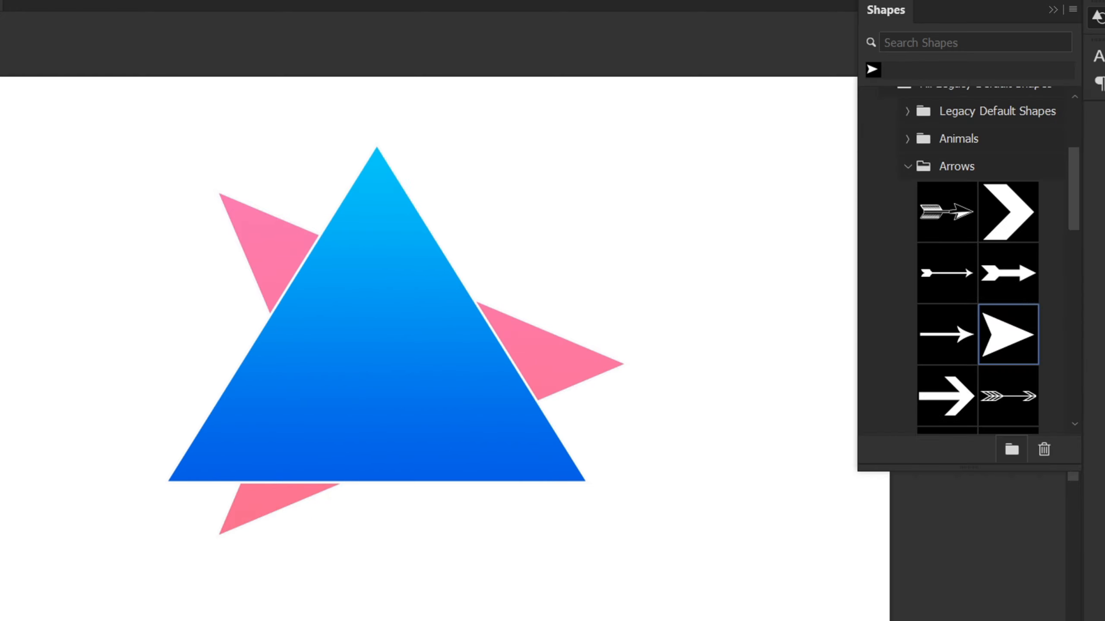
key("F7")
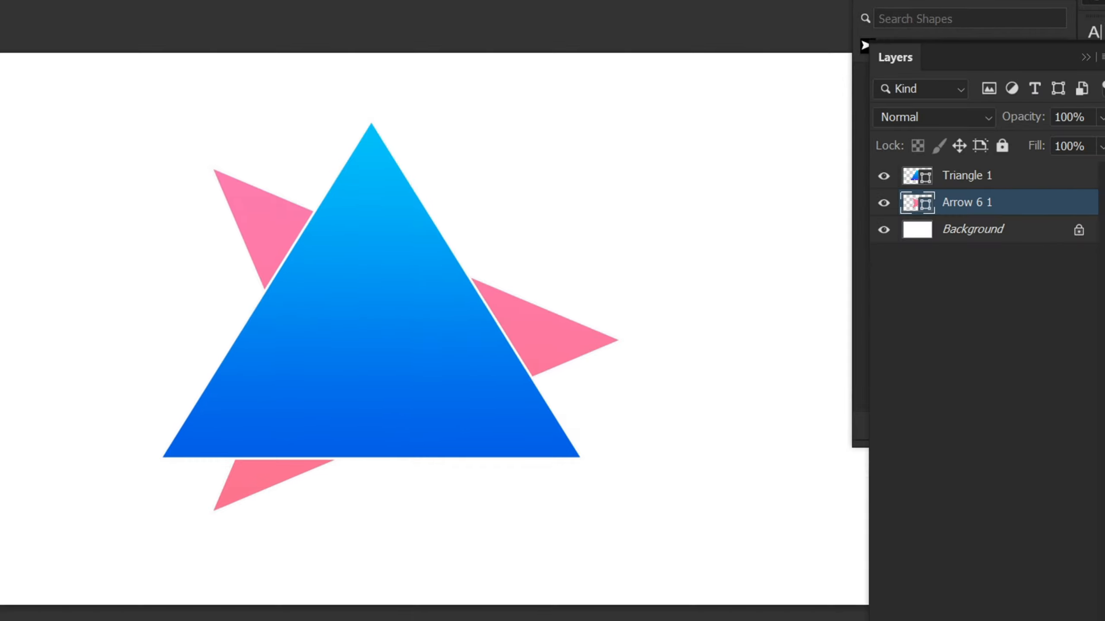
left_click_drag(1006, 231, 1003, 205)
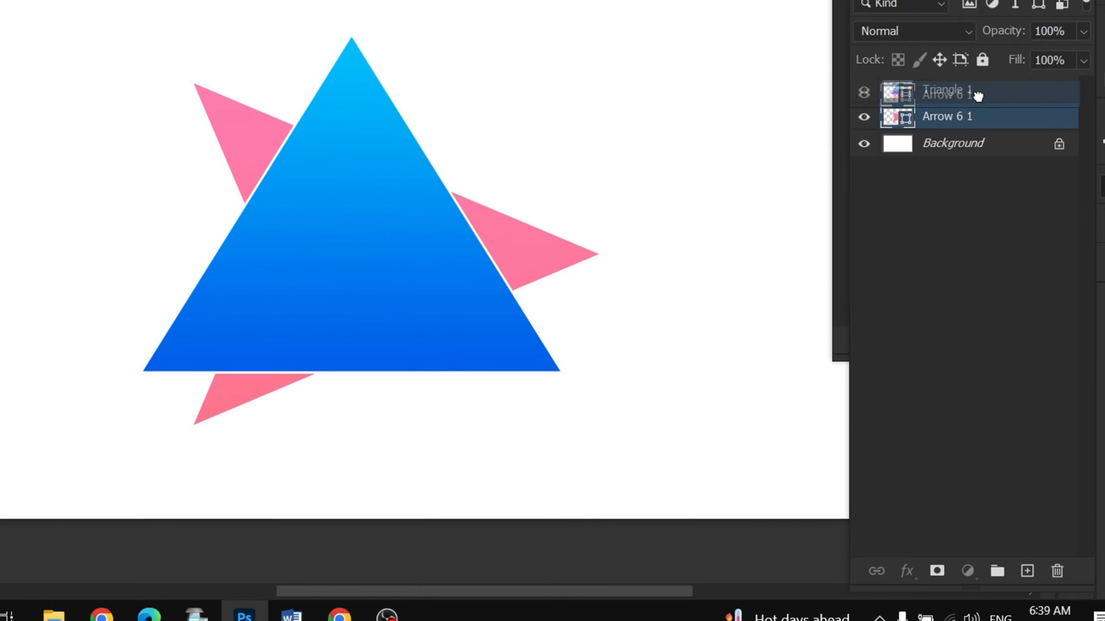
left_click_drag(977, 95, 974, 89)
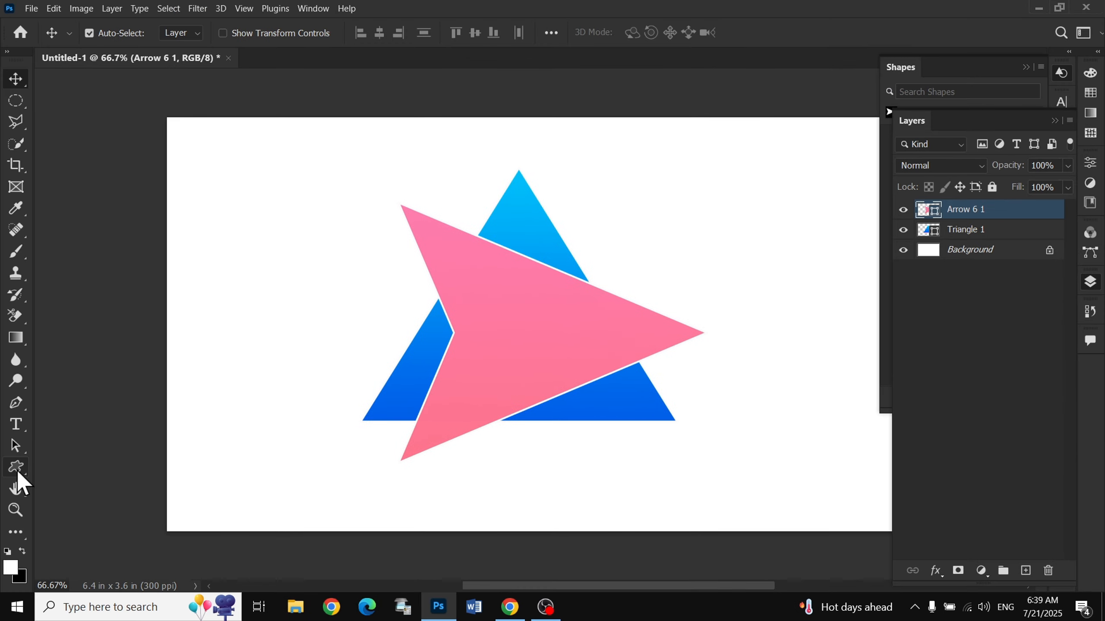
Step: Fill the arrowhead shape with the very pale pink color from the recent swatches
left_click(16, 468)
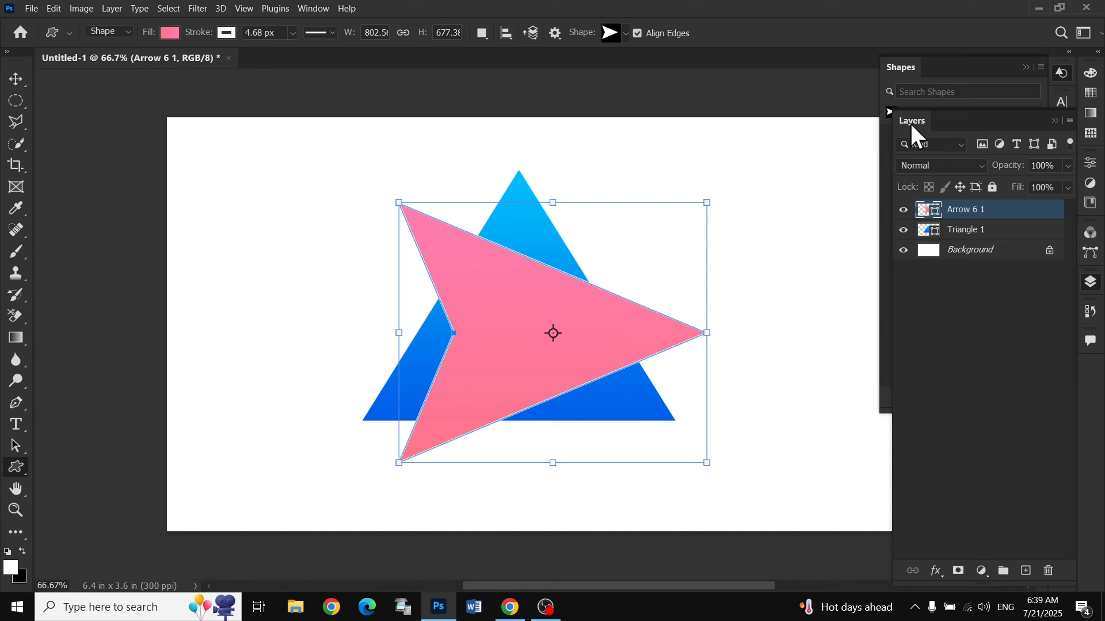
left_click(1054, 121)
left_click(1090, 97)
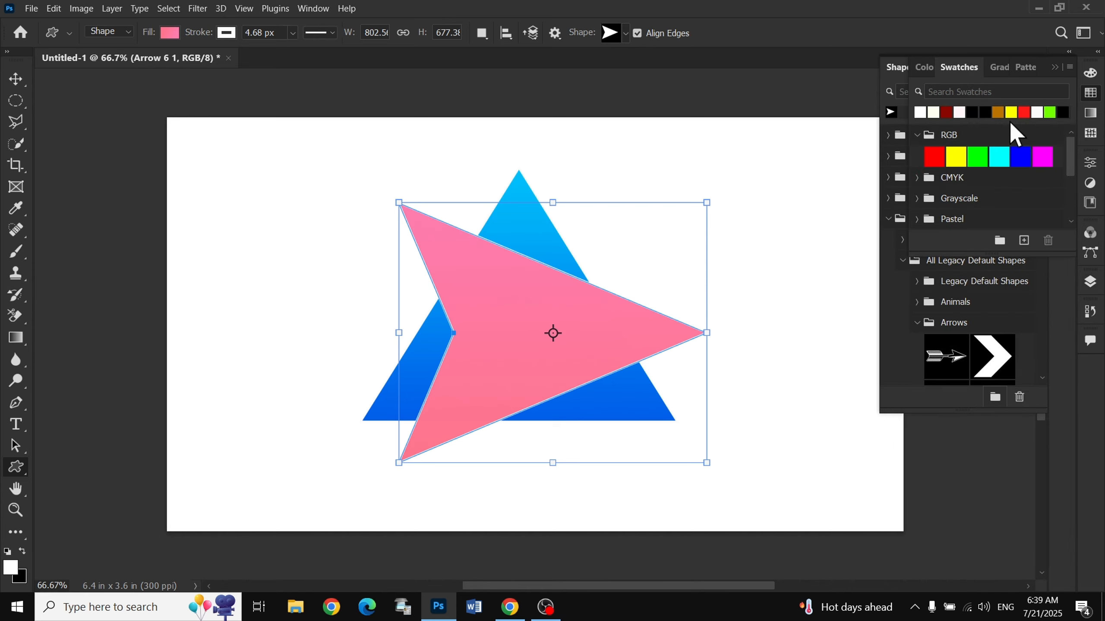
left_click(958, 112)
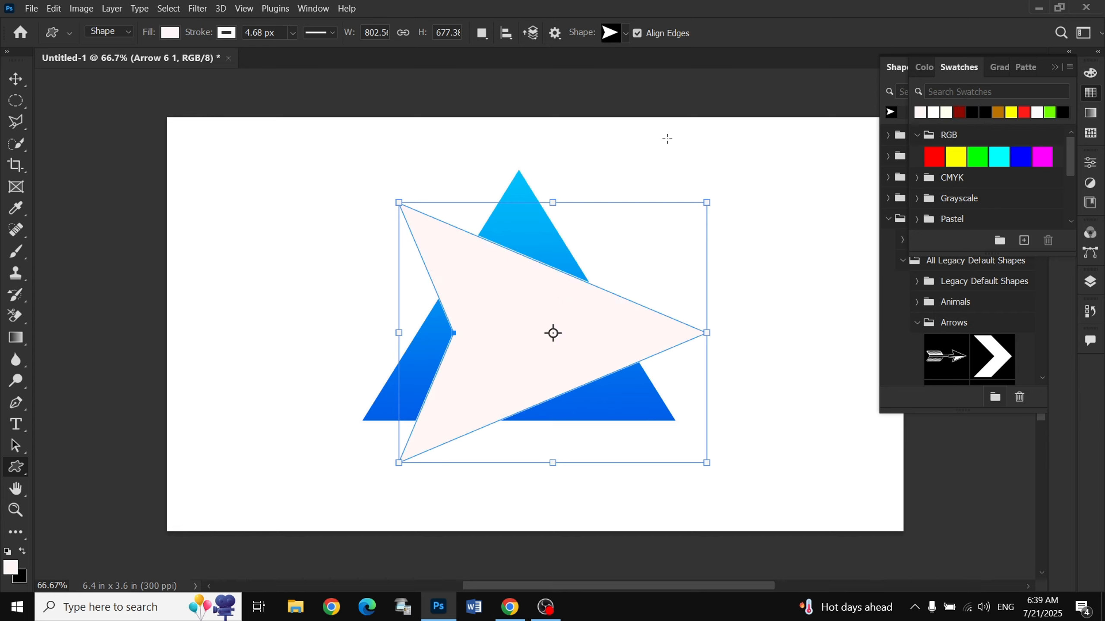
Step: Rotate the arrowhead about 15° counterclockwise and center it over the triangle at about X 1006 px, Y 540.5 px
left_click(17, 80)
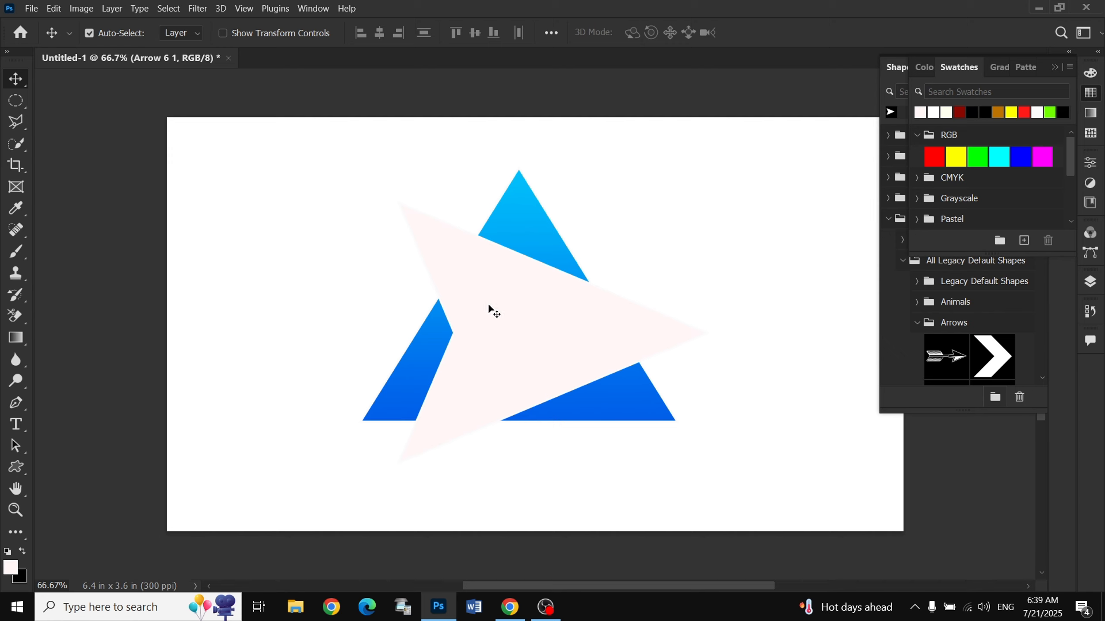
left_click_drag(504, 320, 508, 329)
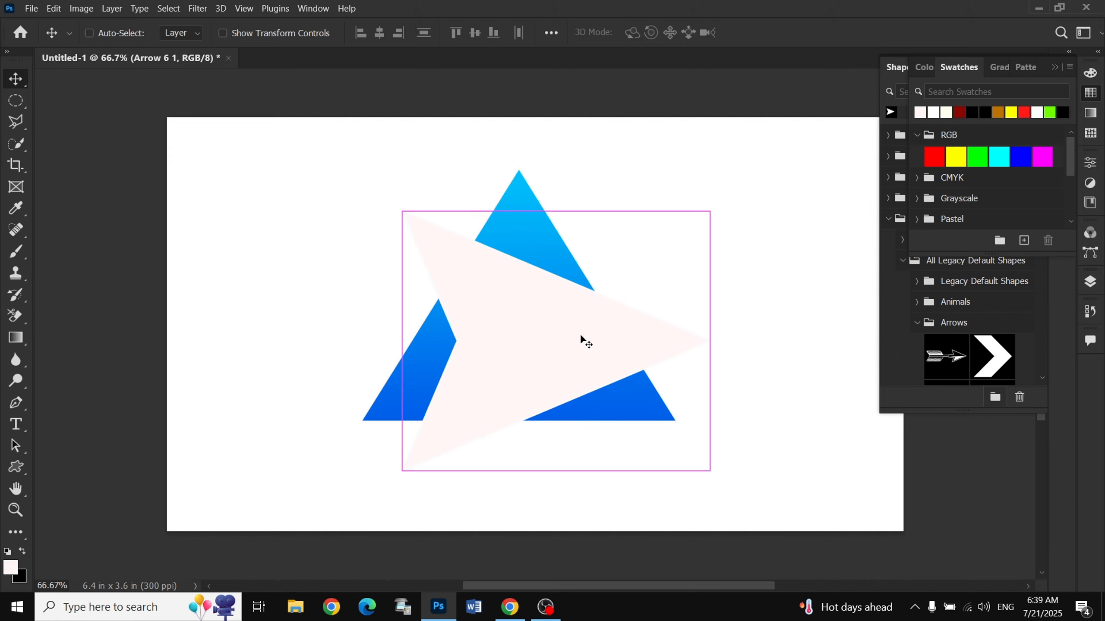
key("ctrl+t")
left_click_drag(628, 482, 662, 464)
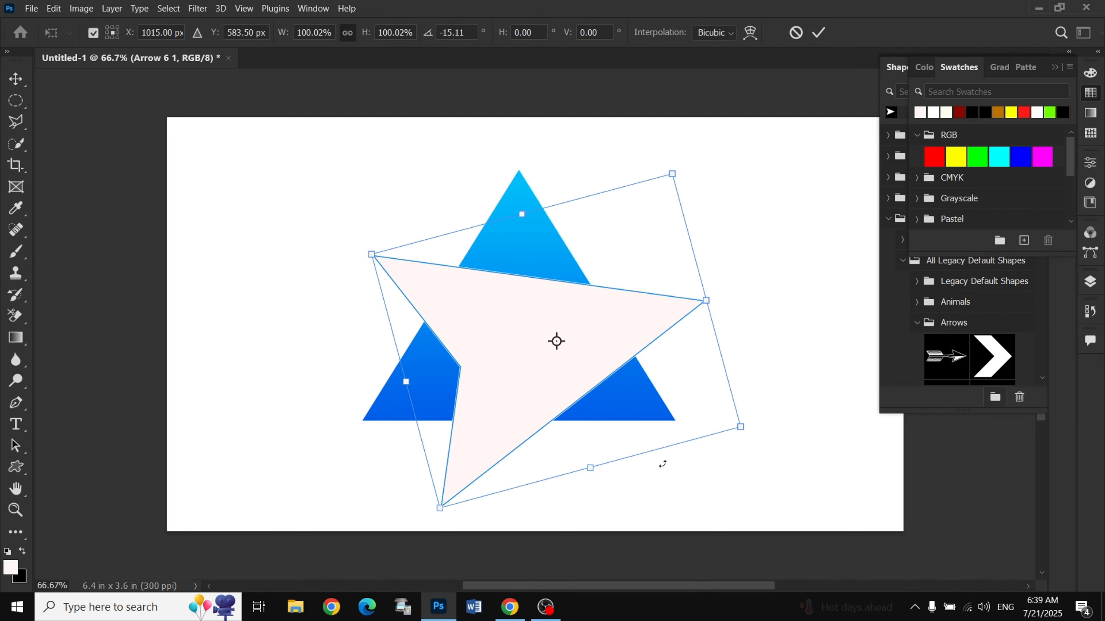
left_click_drag(583, 383, 579, 356)
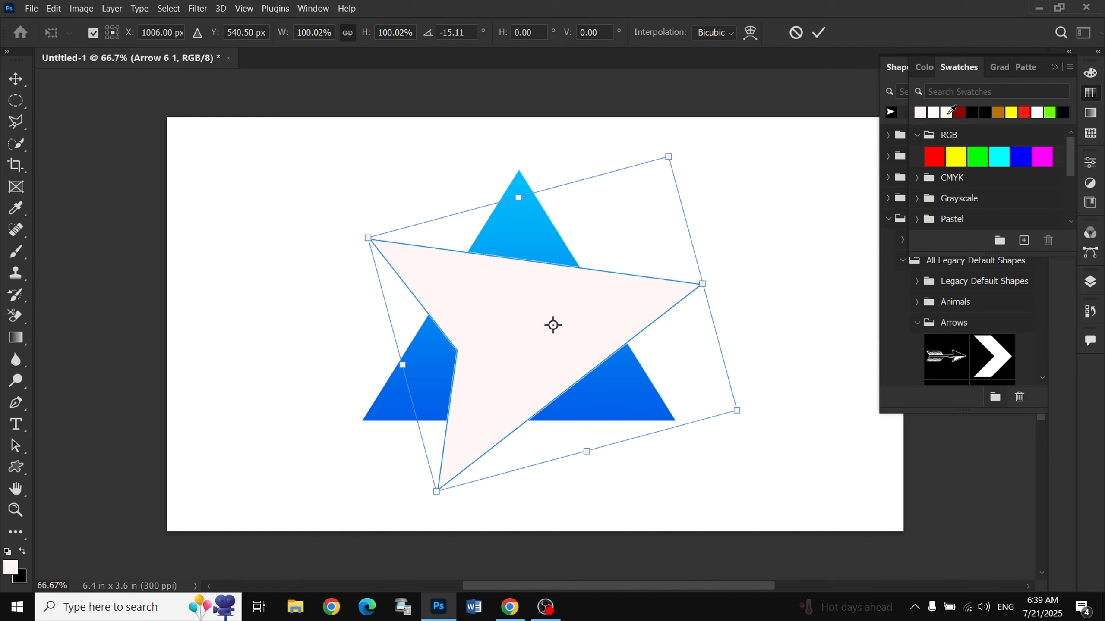
left_click(820, 33)
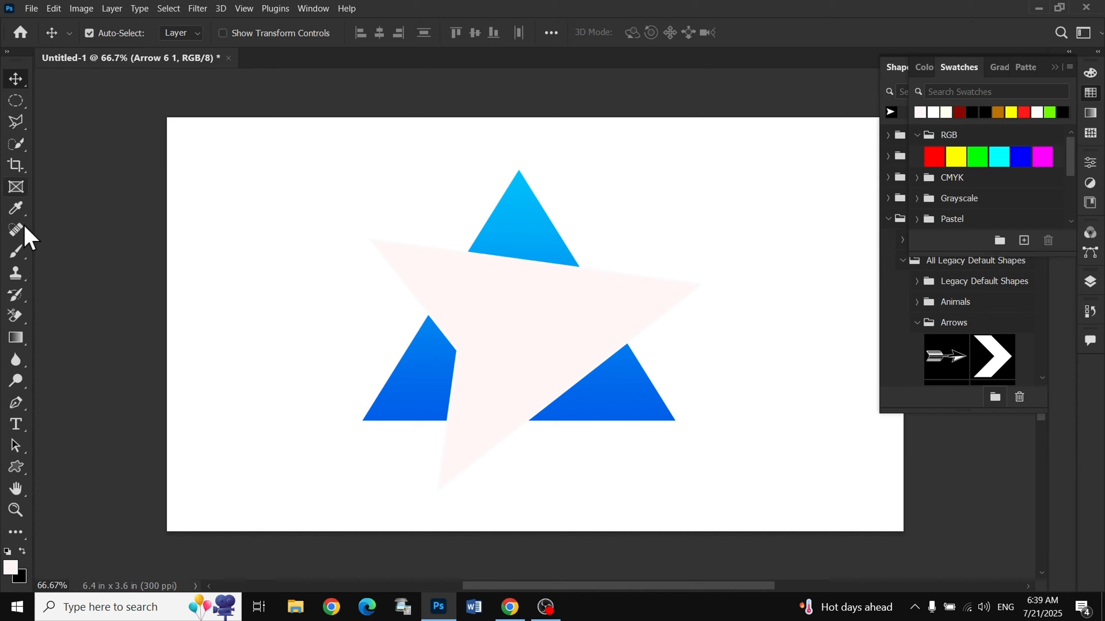
Step: Sample white from the canvas as the foreground color, fill the arrowhead with it, and nudge the arrowhead slightly
left_click(15, 209)
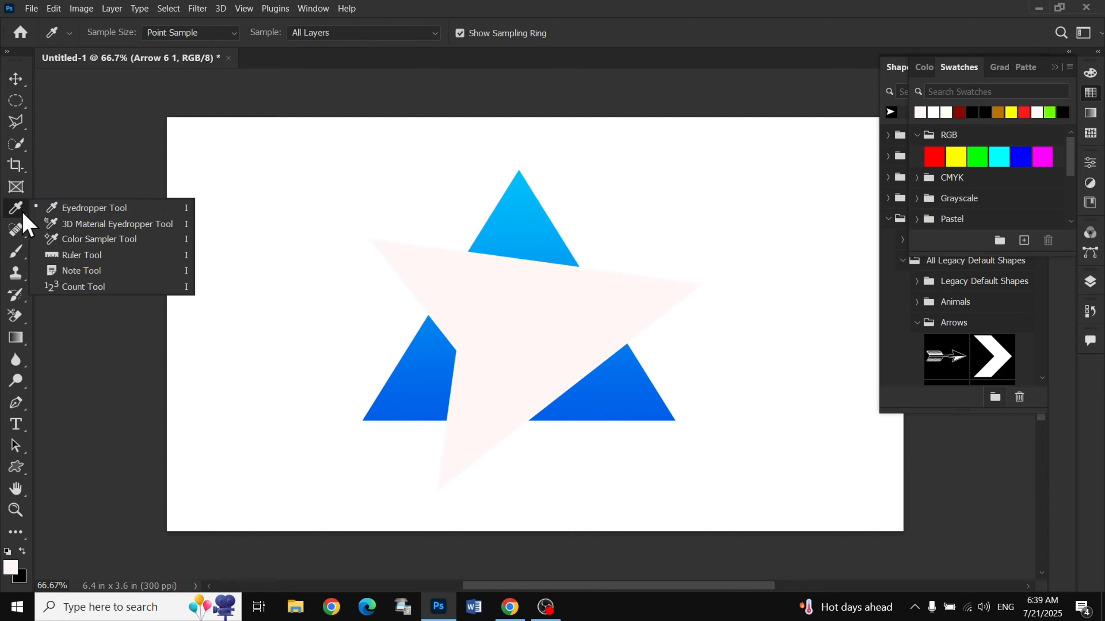
left_click(61, 210)
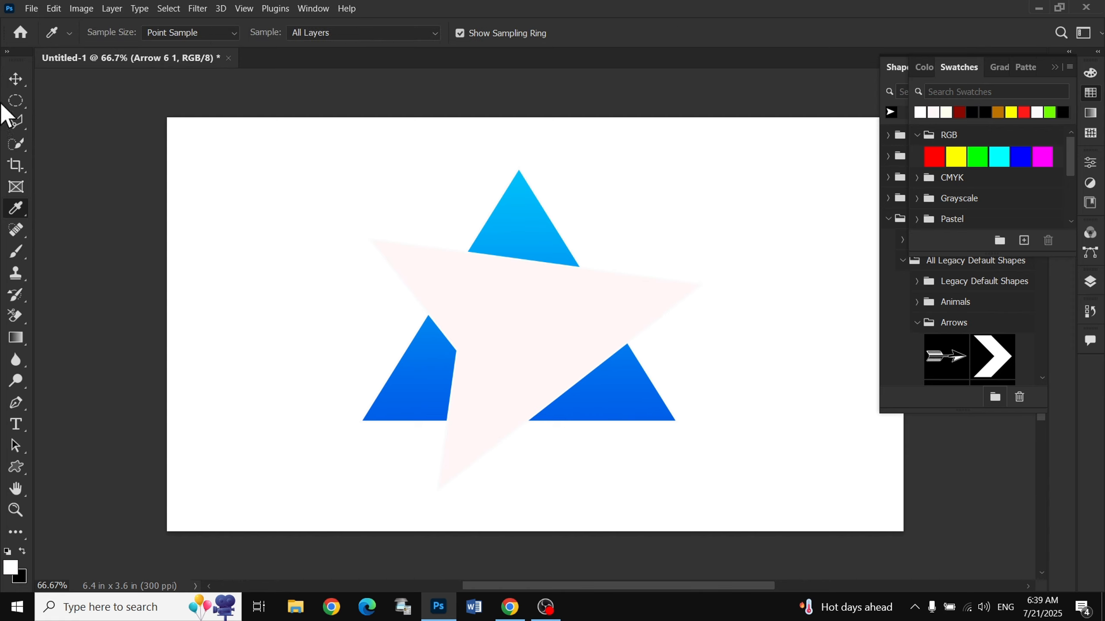
left_click(13, 79)
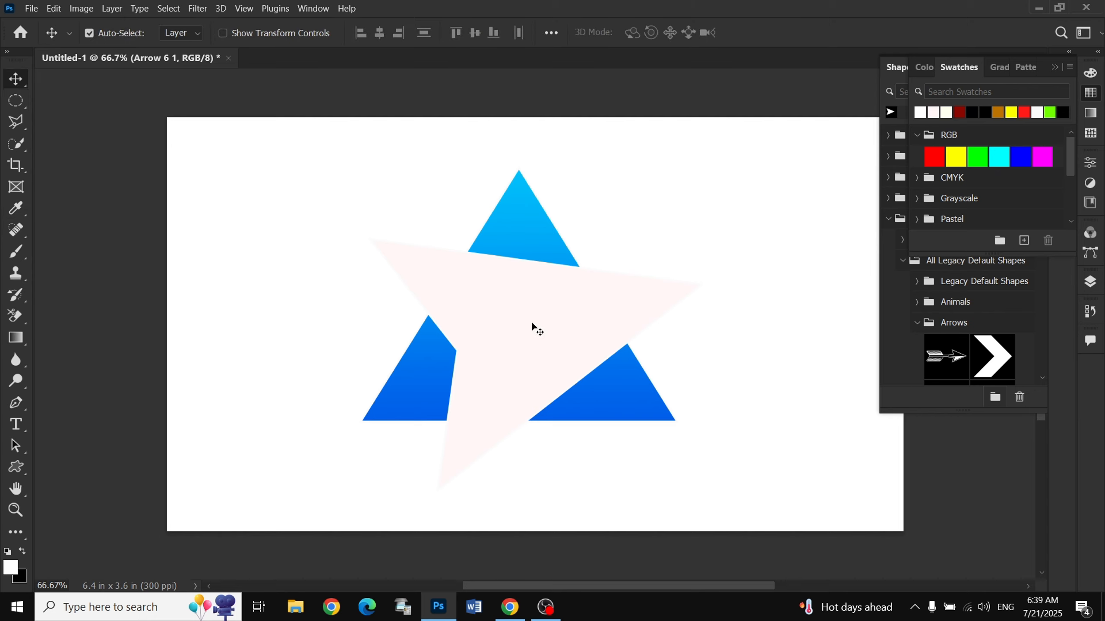
left_click_drag(532, 319, 528, 322)
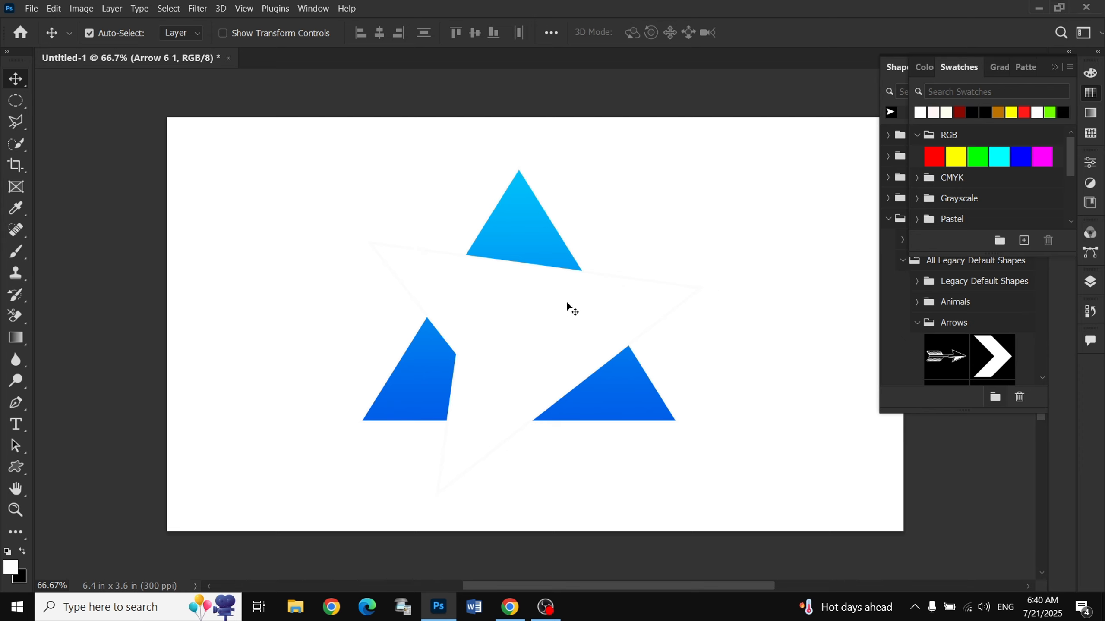
Step: Rasterize the Arrow 6 1 and Triangle 1 shape layers
left_click(1091, 284)
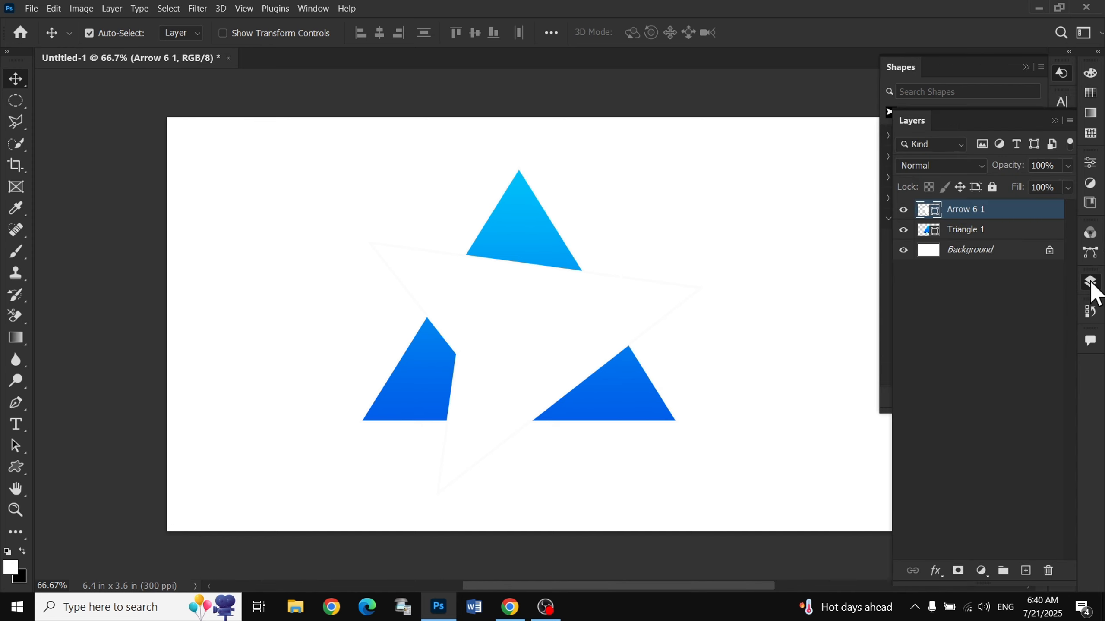
right_click(961, 211)
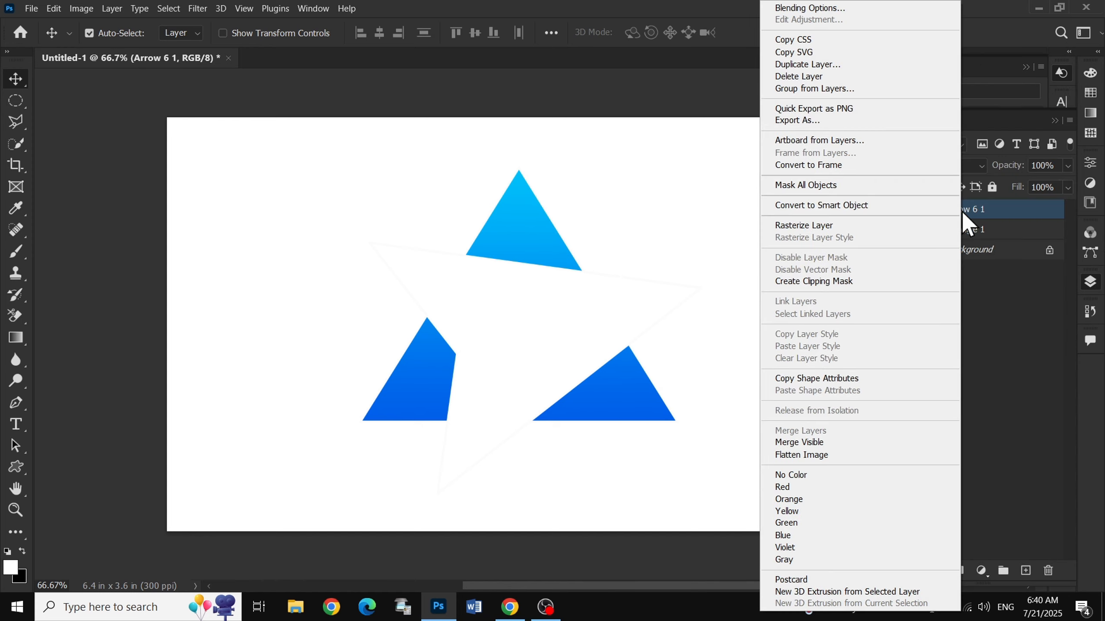
left_click(860, 224)
left_click(981, 240)
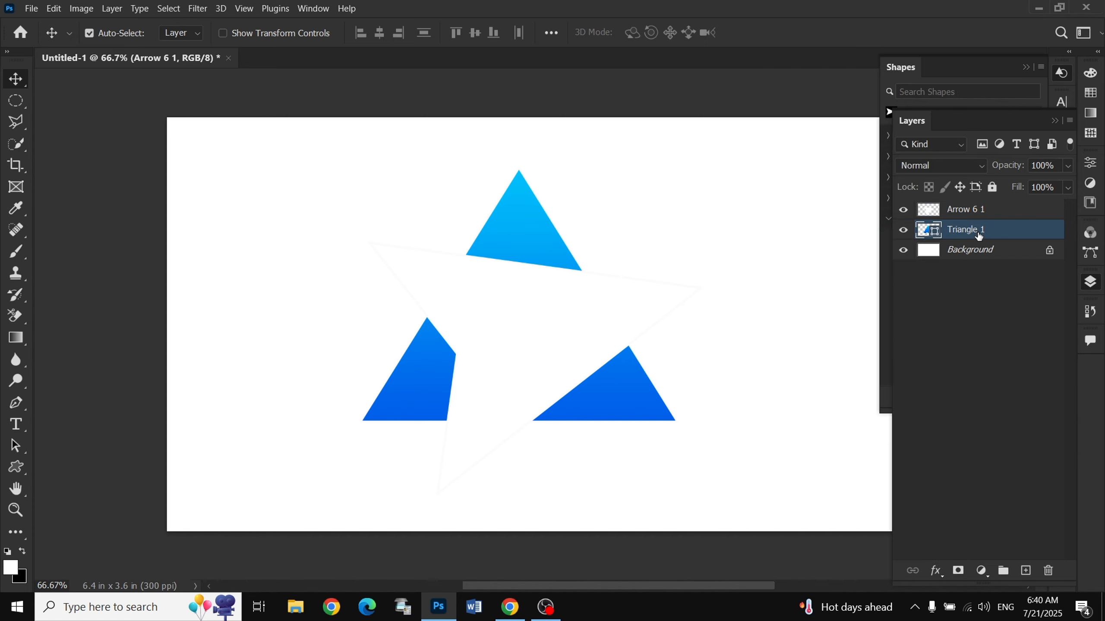
right_click(977, 231)
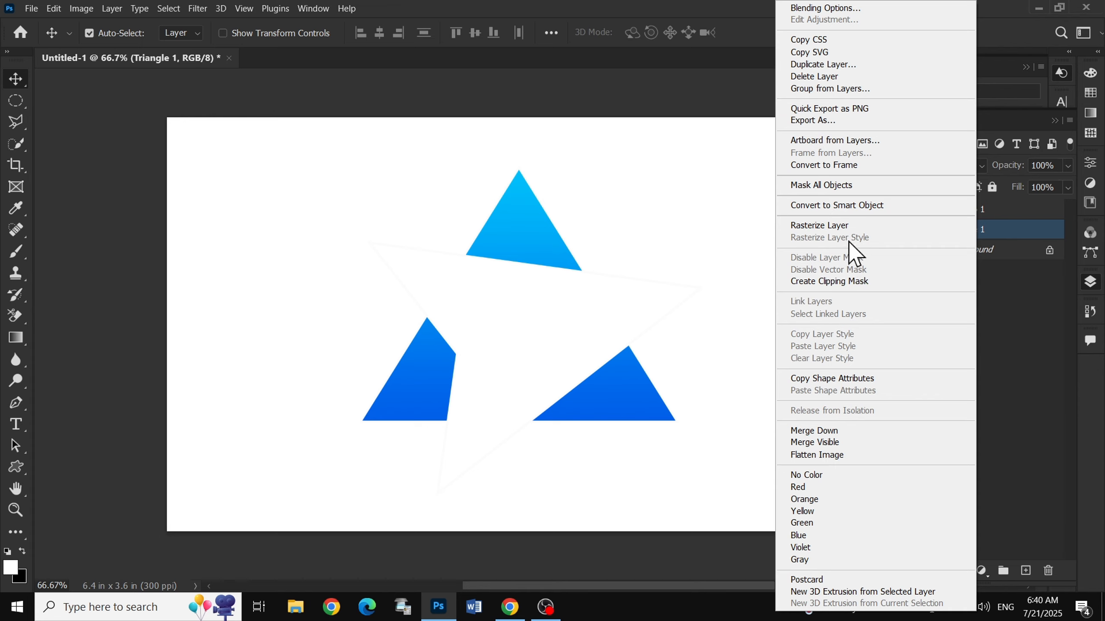
left_click(849, 228)
Step: Unlock the white Background layer and delete it
left_click(1004, 275)
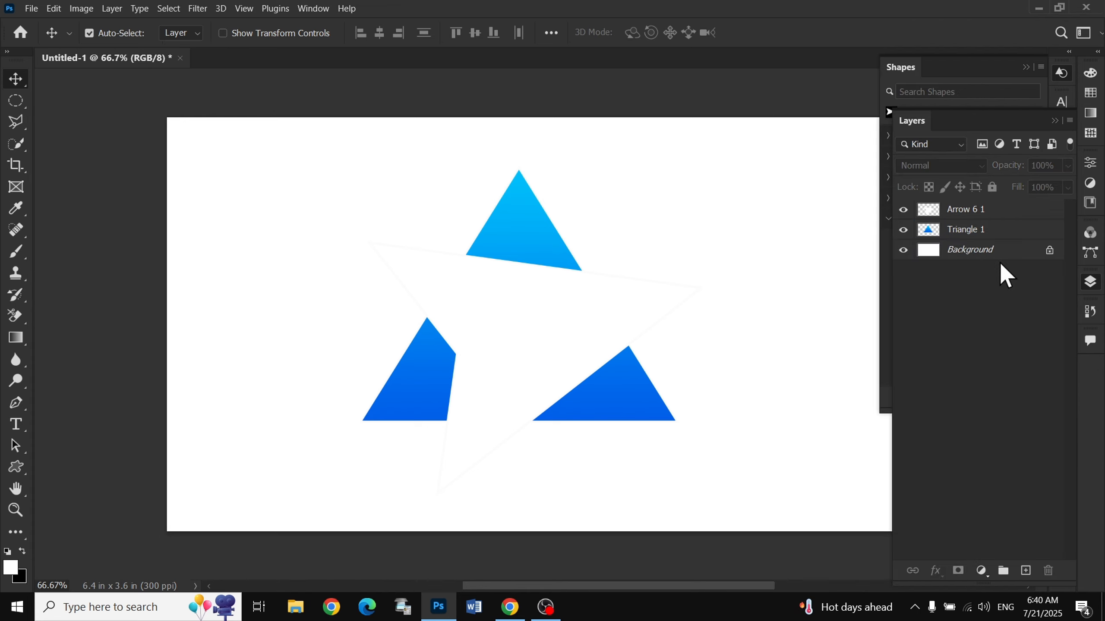
left_click(1049, 251)
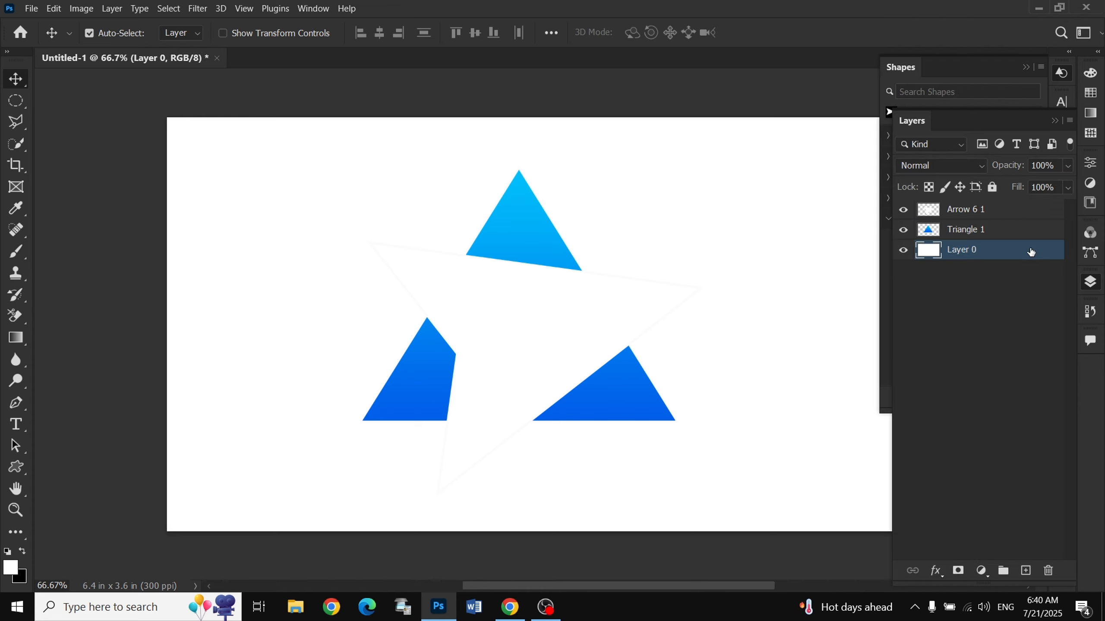
left_click_drag(1031, 252, 1053, 572)
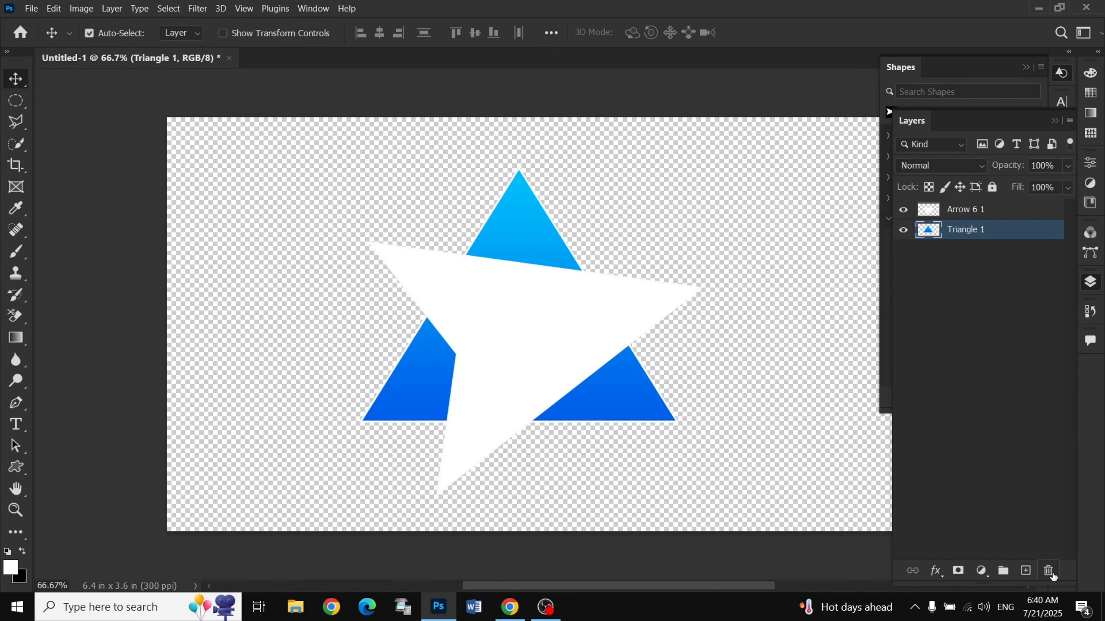
Step: Merge the Arrow 6 1 and Triangle 1 layers into one and duplicate the merged layer
left_click(970, 216, "shift")
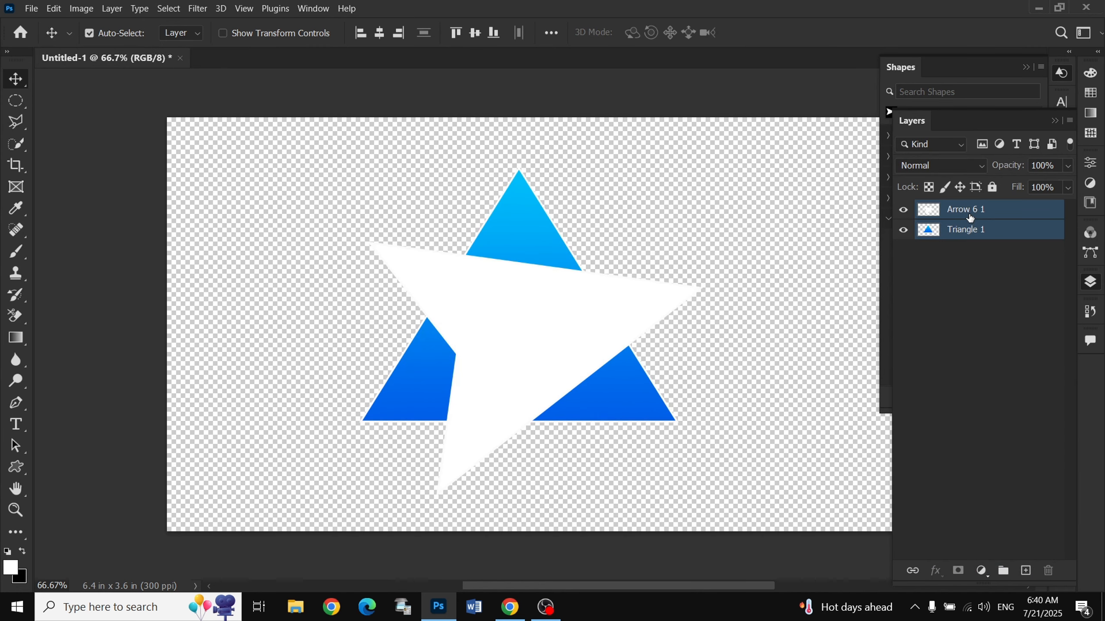
right_click(963, 213)
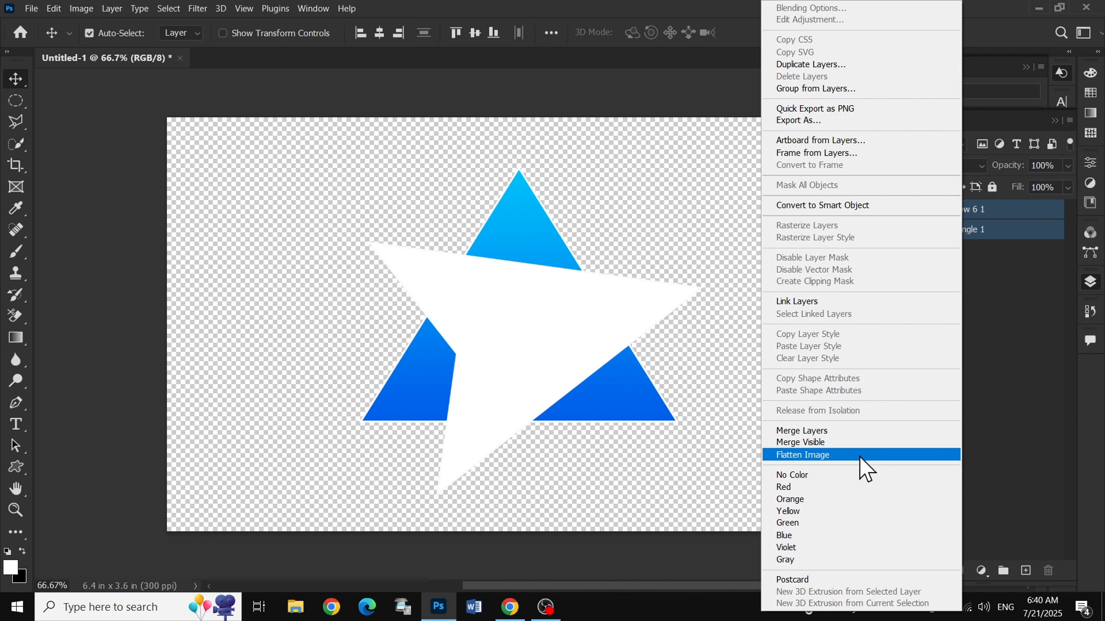
left_click(853, 433)
left_click_drag(983, 212, 1026, 570)
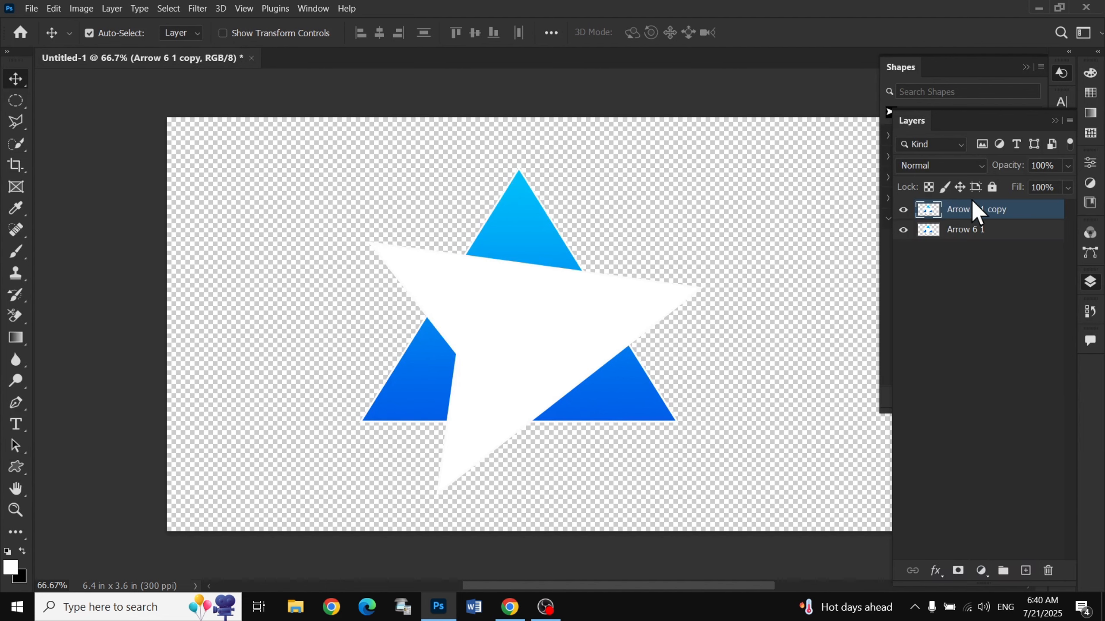
Step: Select the entire canvas and open the Offset filter for the duplicated layer
left_click(170, 9)
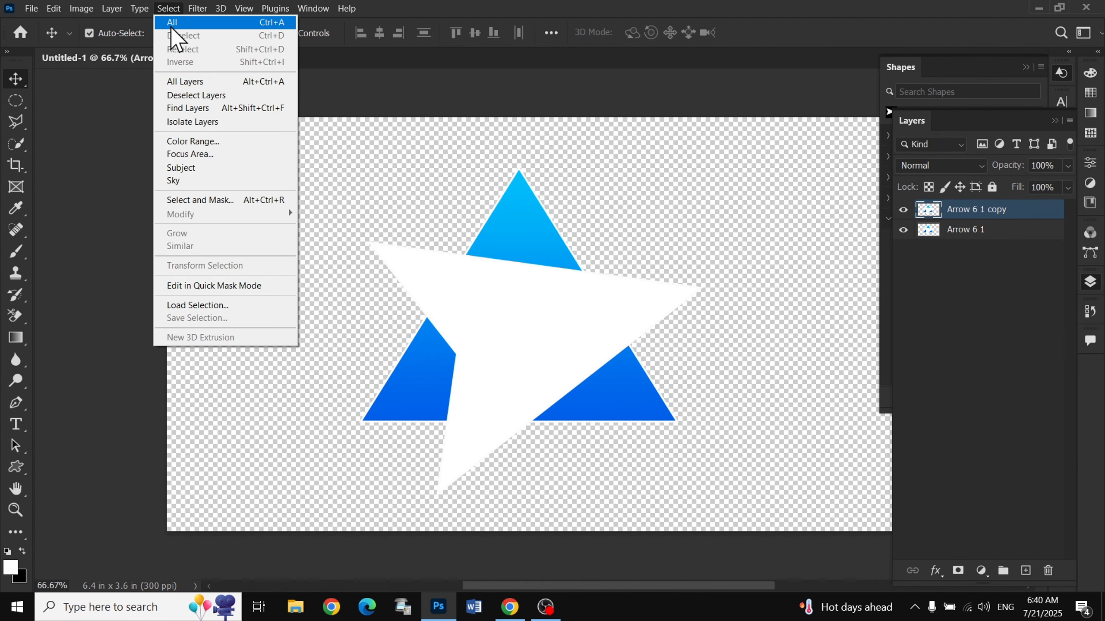
left_click(171, 27)
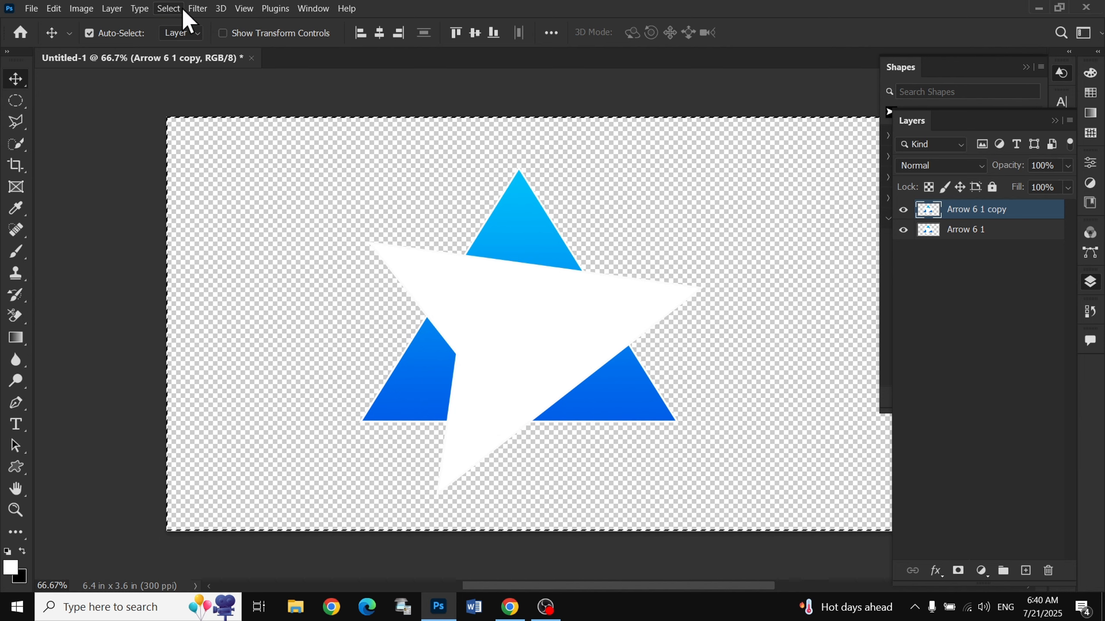
left_click(195, 10)
mouse_move(246, 305)
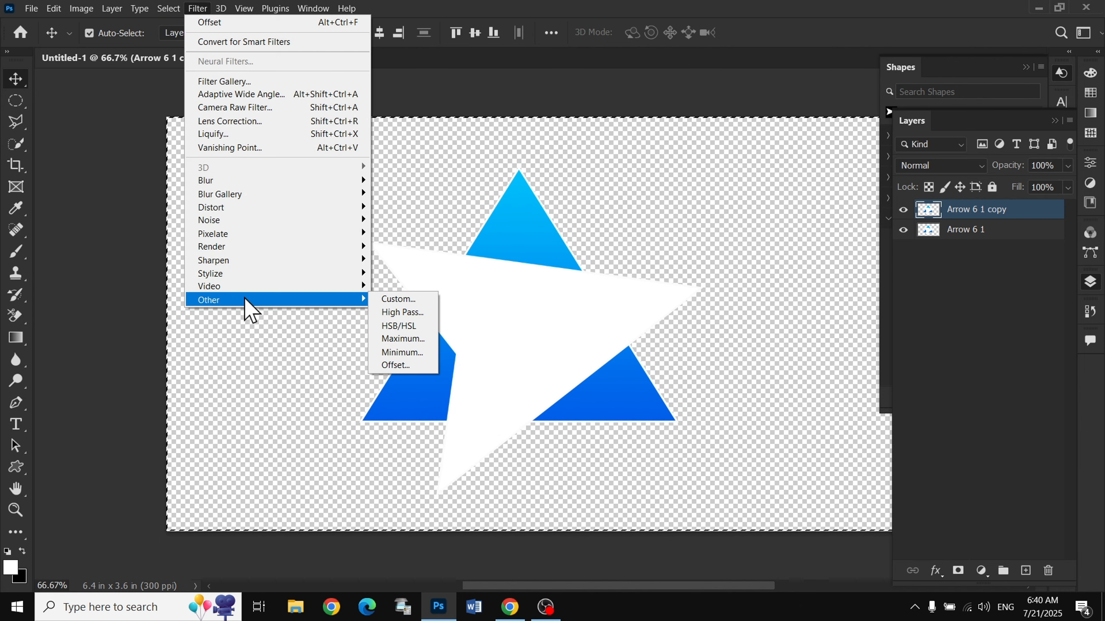
left_click(428, 365)
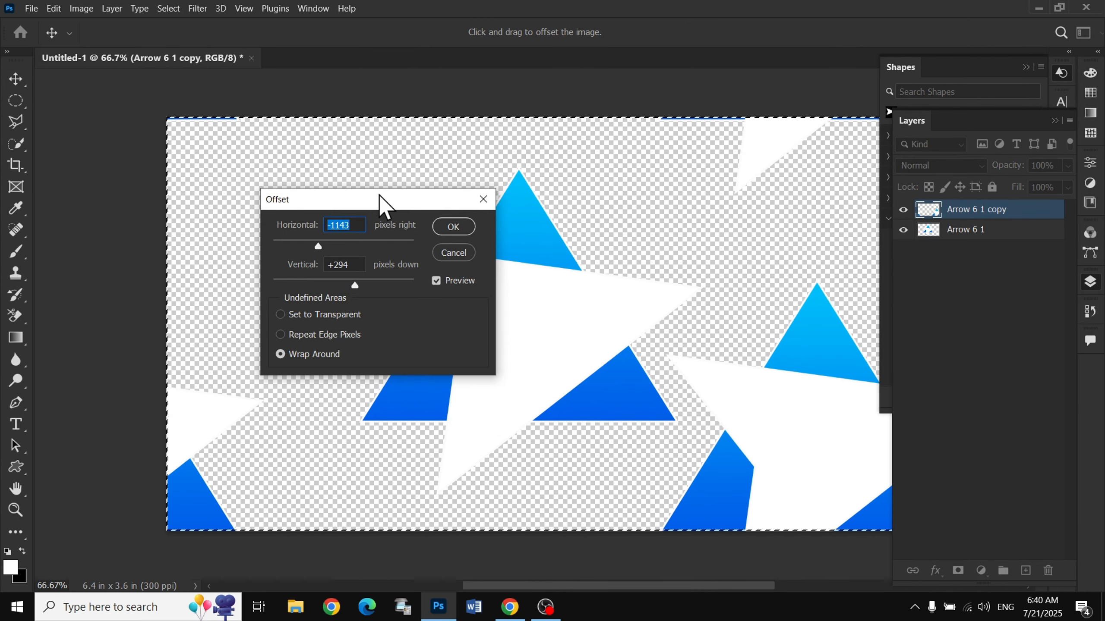
left_click_drag(379, 196, 648, 252)
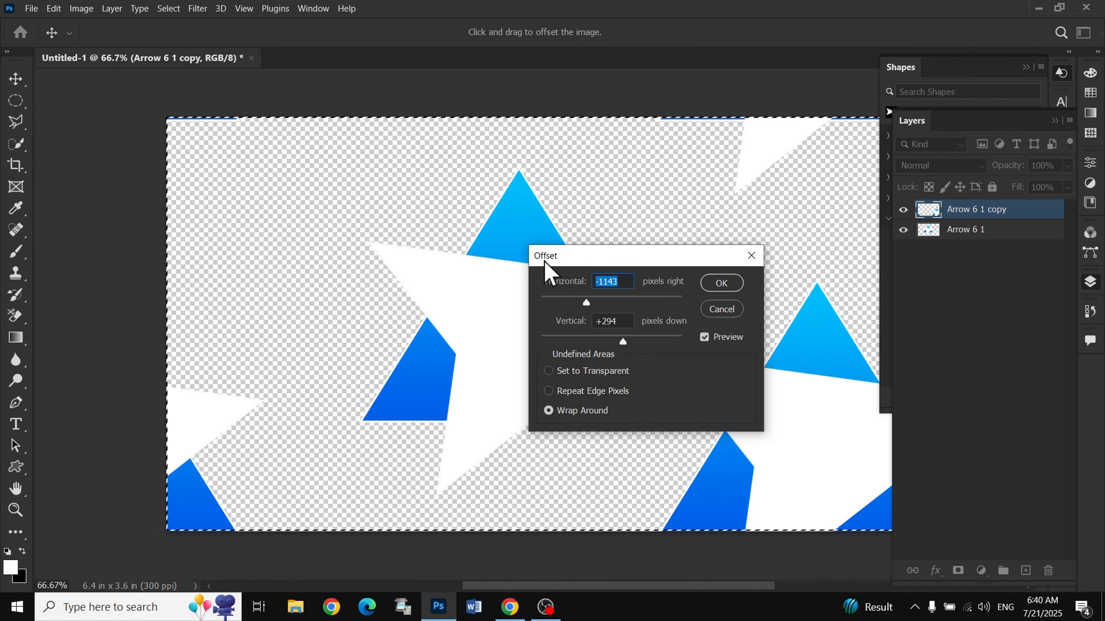
Step: Try horizontal offsets of -1012 and 100 pixels for the duplicated layer
mouse_move(585, 303)
left_mouse_down()
mouse_move(655, 304)
mouse_move(593, 305)
left_mouse_up()
left_click_drag(591, 300, 591, 301)
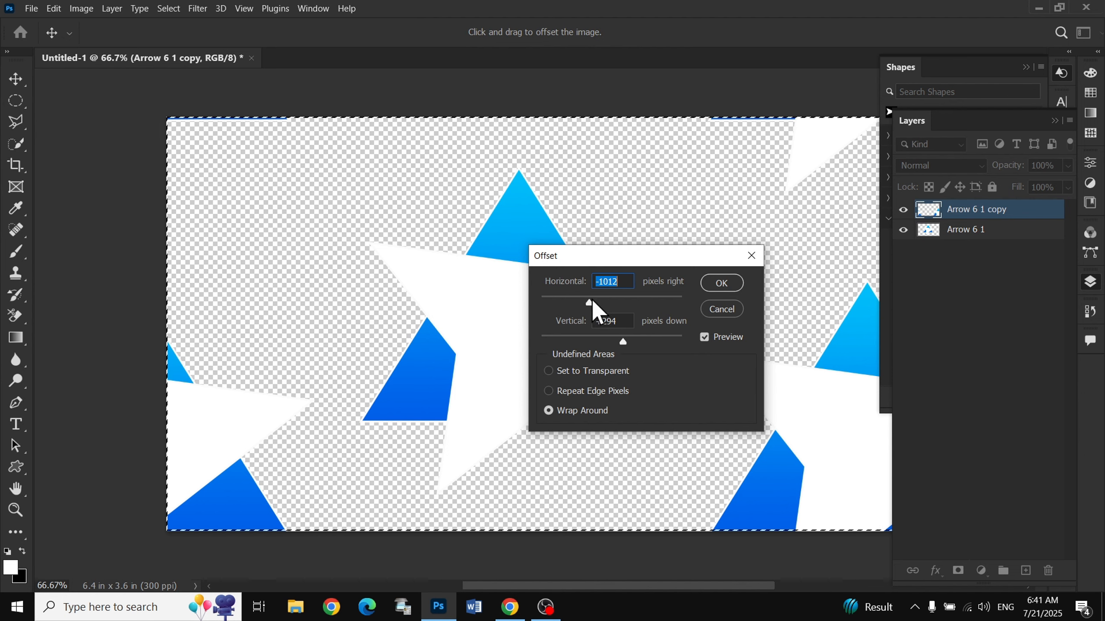
type("100")
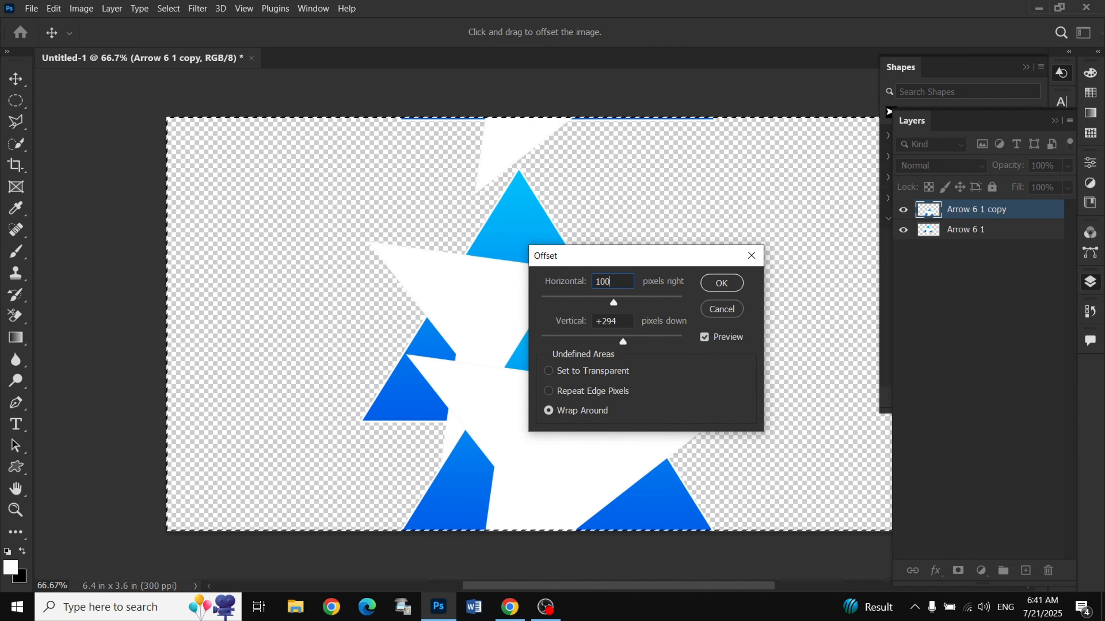
key("BackSpace")
key("BackSpace")
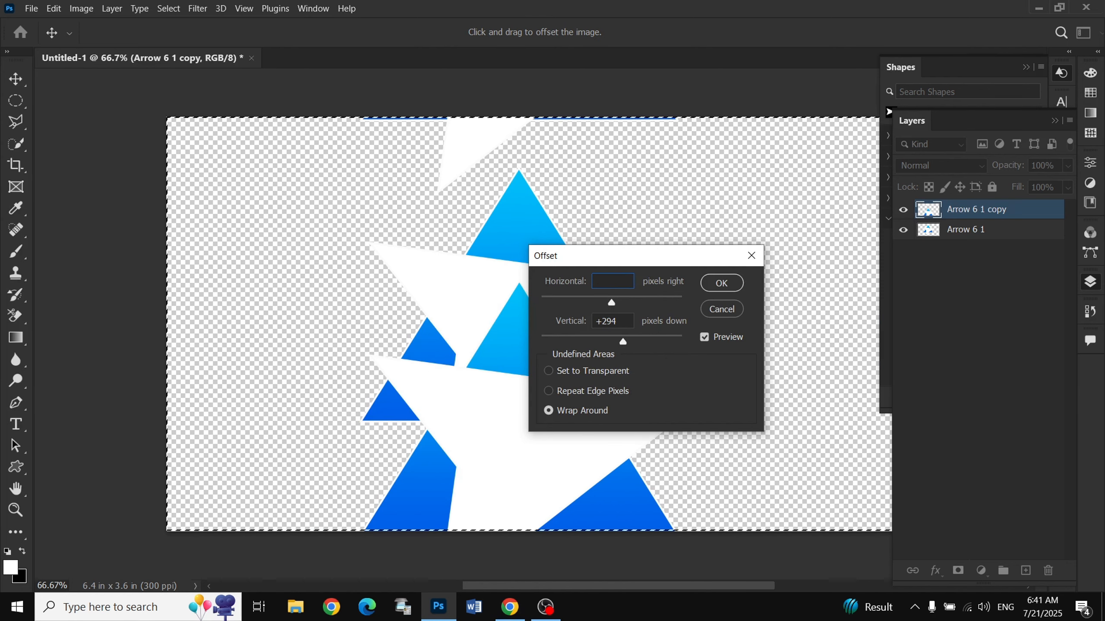
left_click(610, 304)
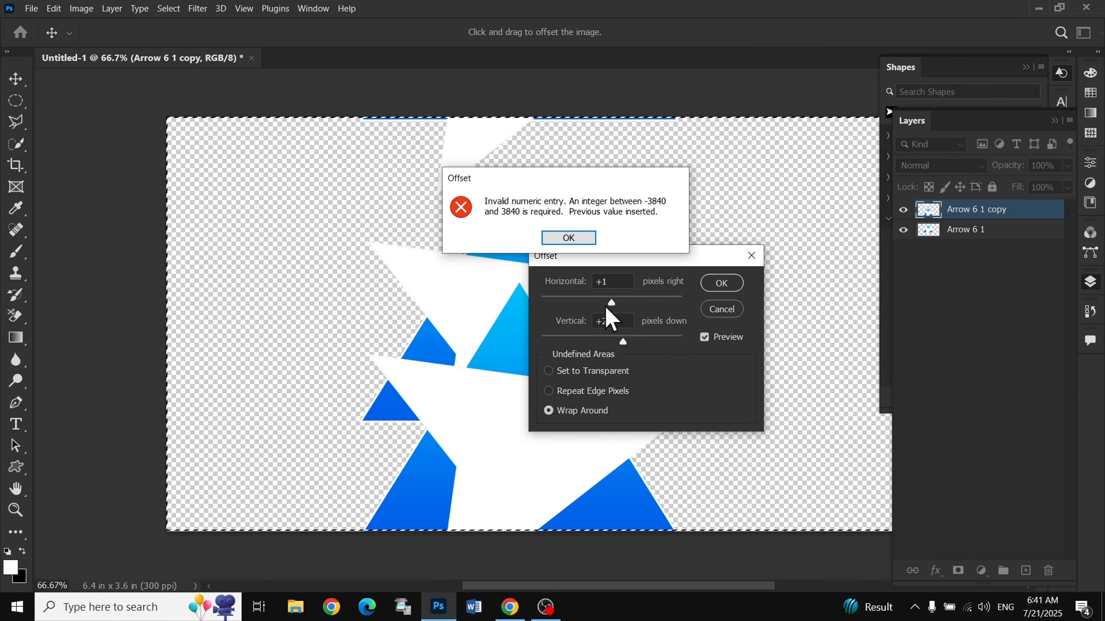
left_click(579, 242)
Step: Apply the Offset filter with -882 pixels horizontal, +551 pixels vertical and Wrap Around for undefined areas
left_click_drag(611, 303, 585, 299)
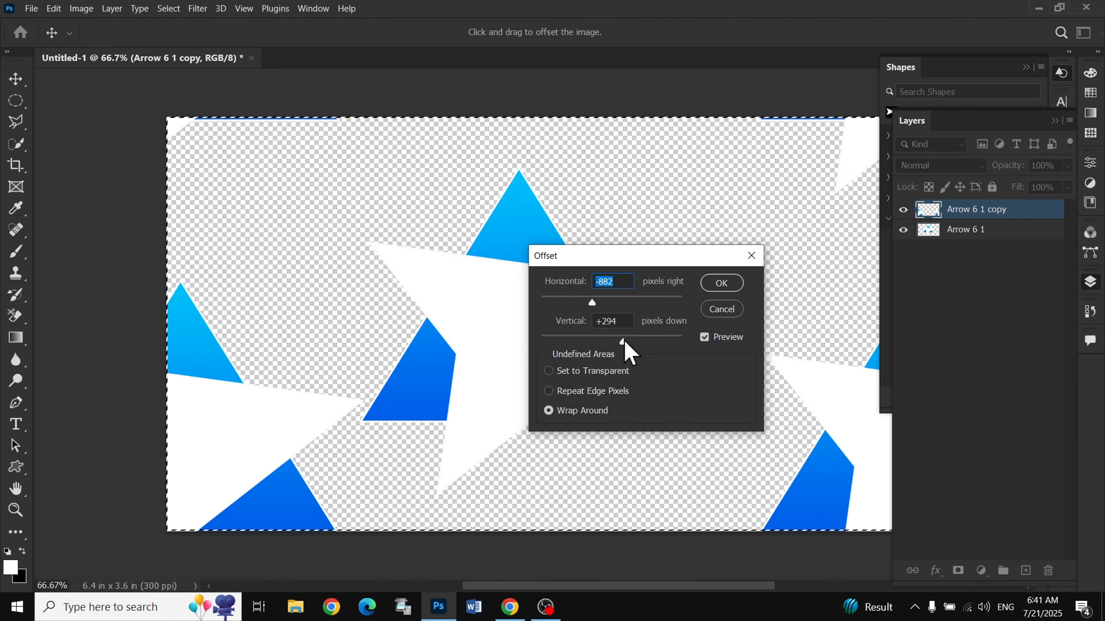
left_click_drag(624, 340, 633, 342)
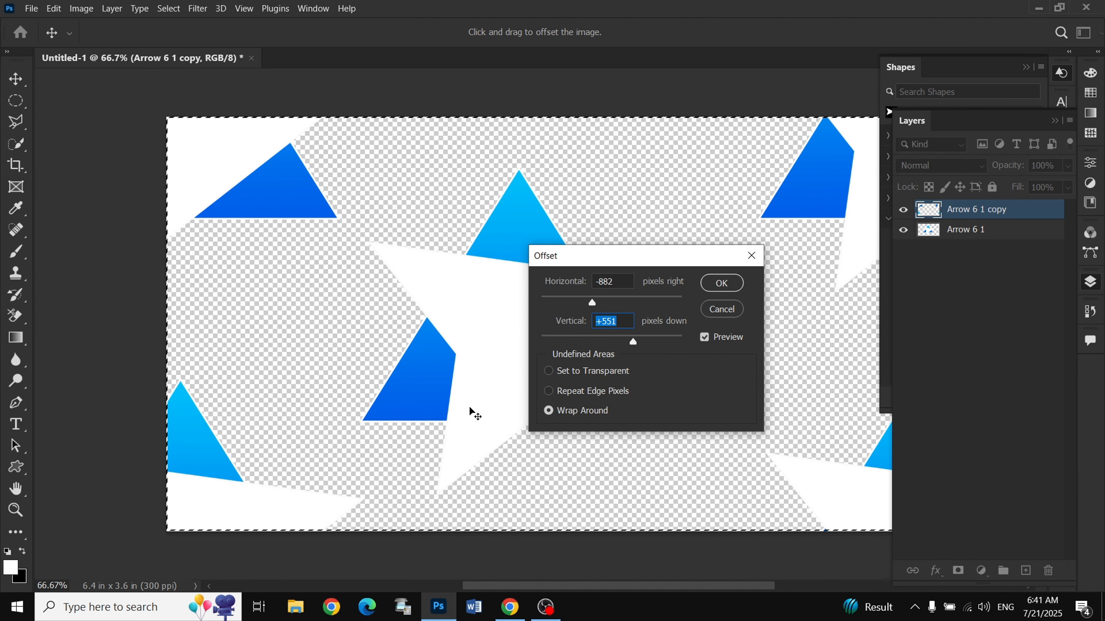
left_click(735, 289)
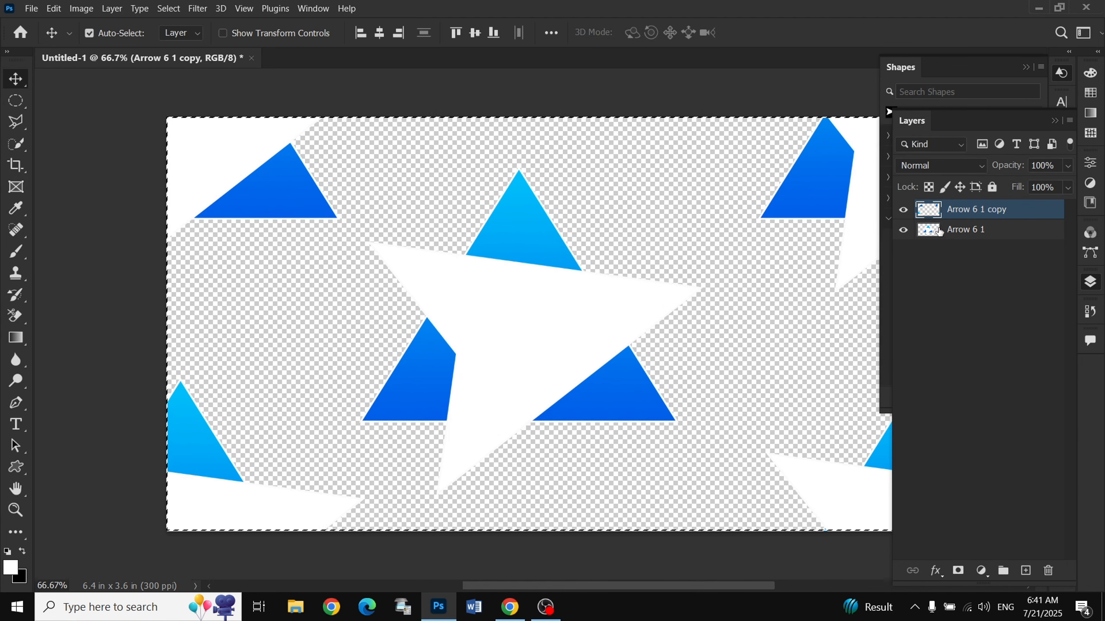
Step: Define the selected artwork as a pattern named "triangle" and clear the selection
left_click(56, 8)
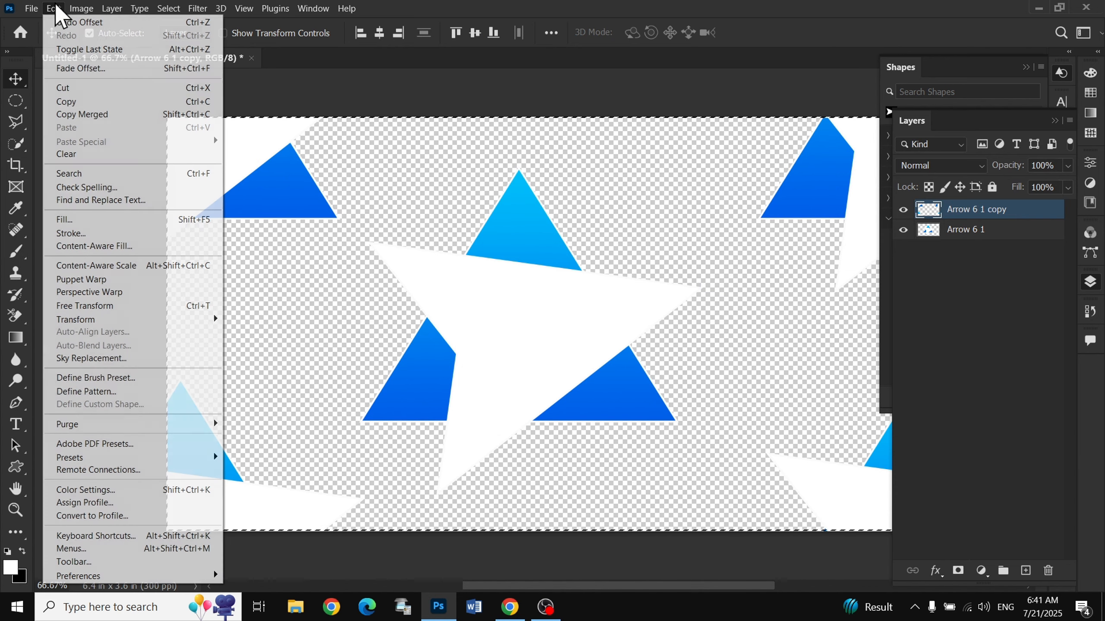
left_click(118, 392)
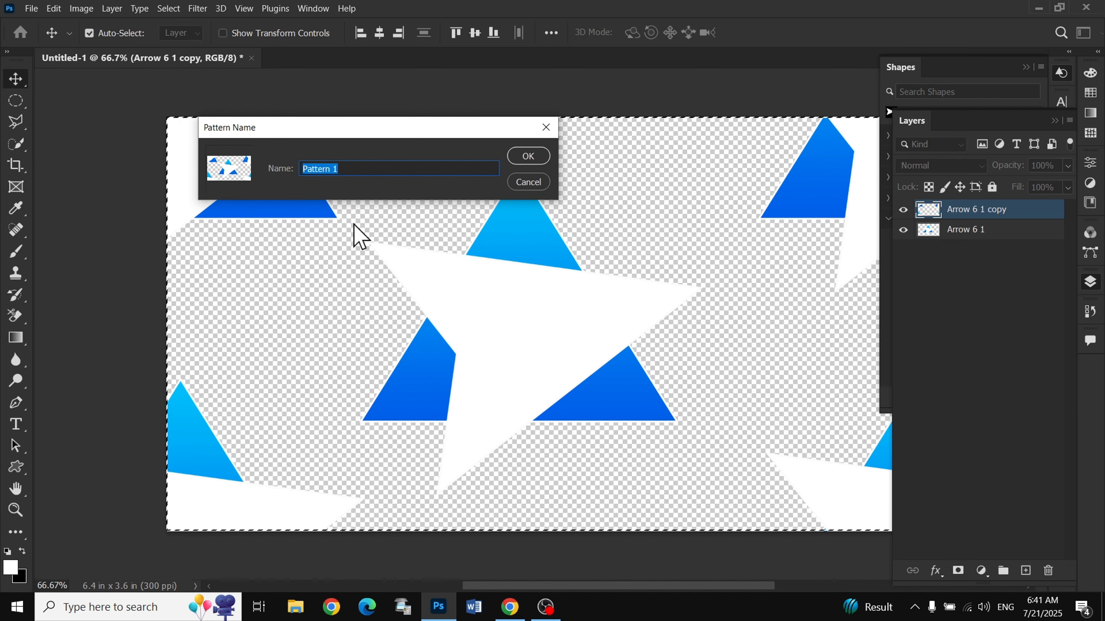
type("triangle")
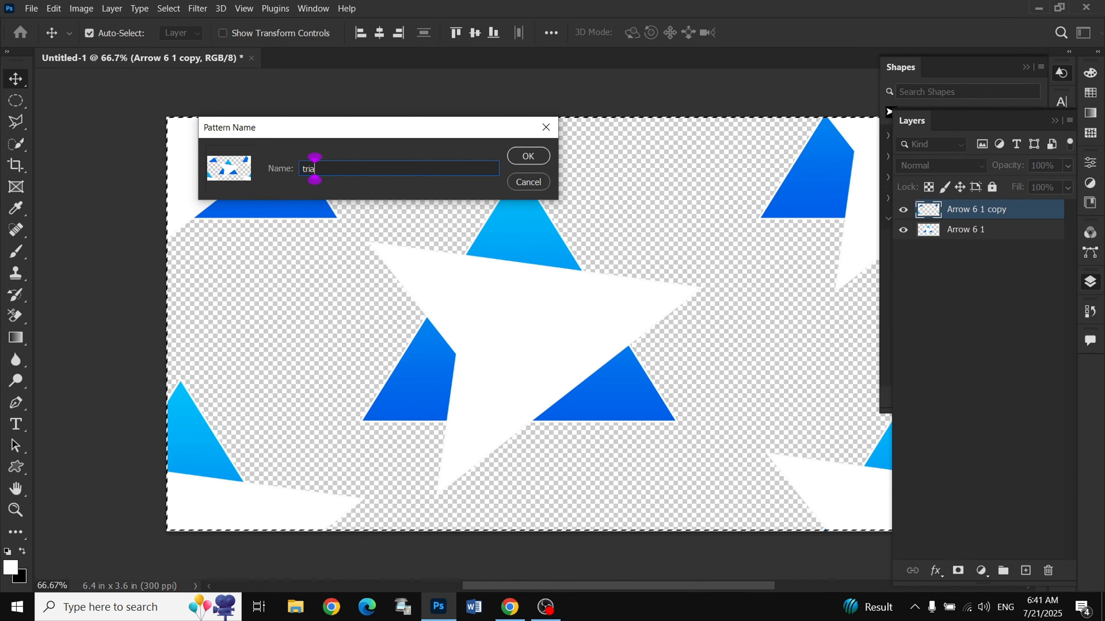
key("Return")
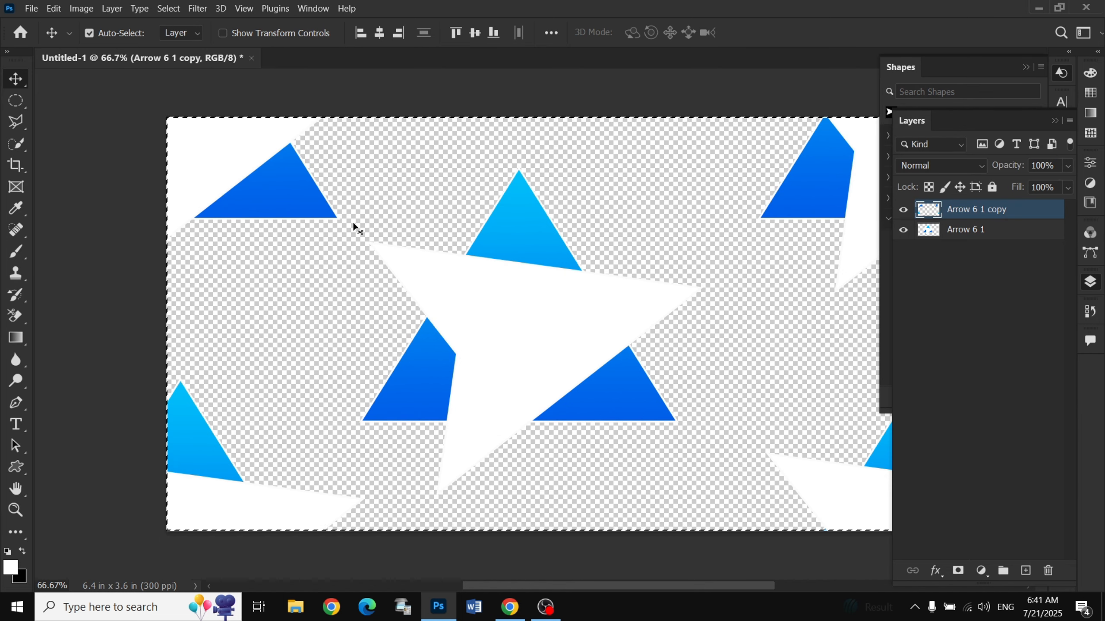
key("ctrl+d")
Step: Create a new document from the 1080p Art & Illustration preset and duplicate its Background layer
left_click(34, 10)
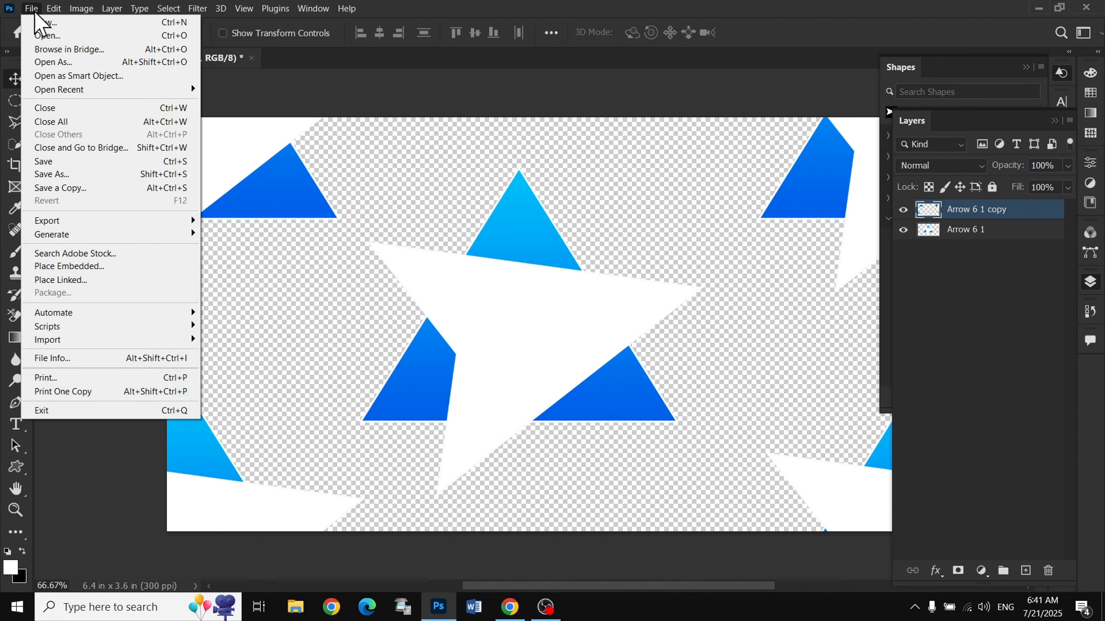
left_click(43, 21)
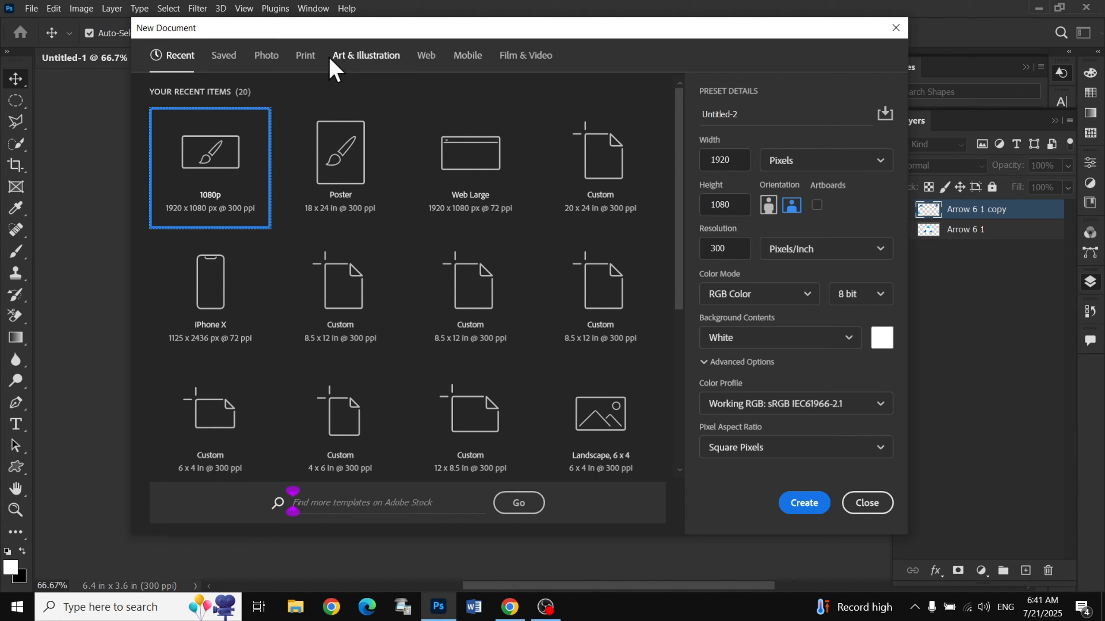
left_click(366, 56)
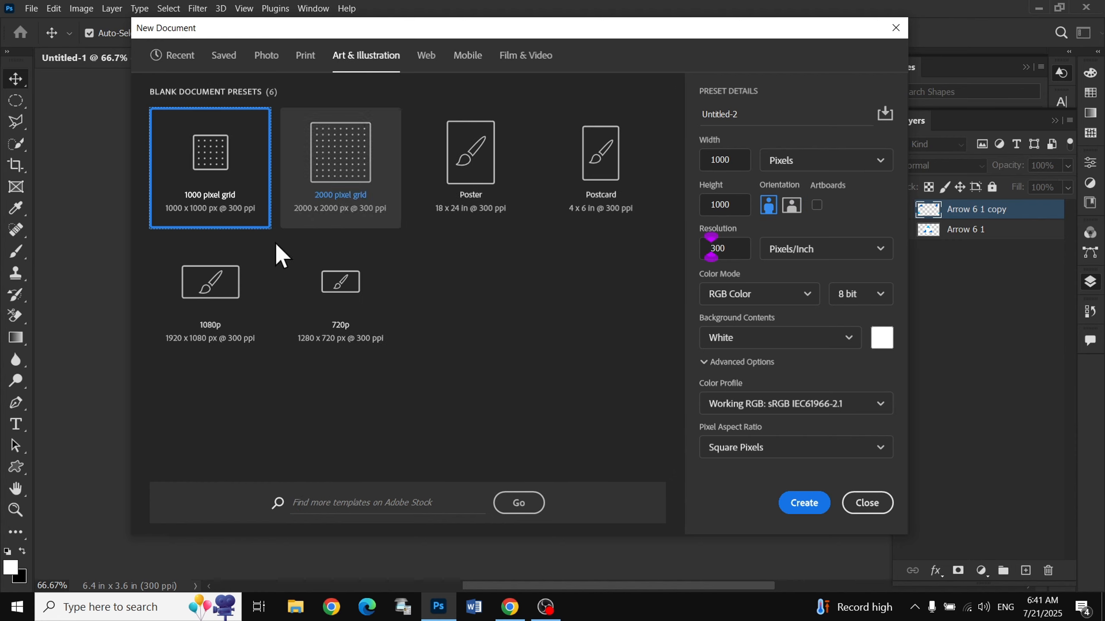
left_click(255, 300)
left_click(804, 503)
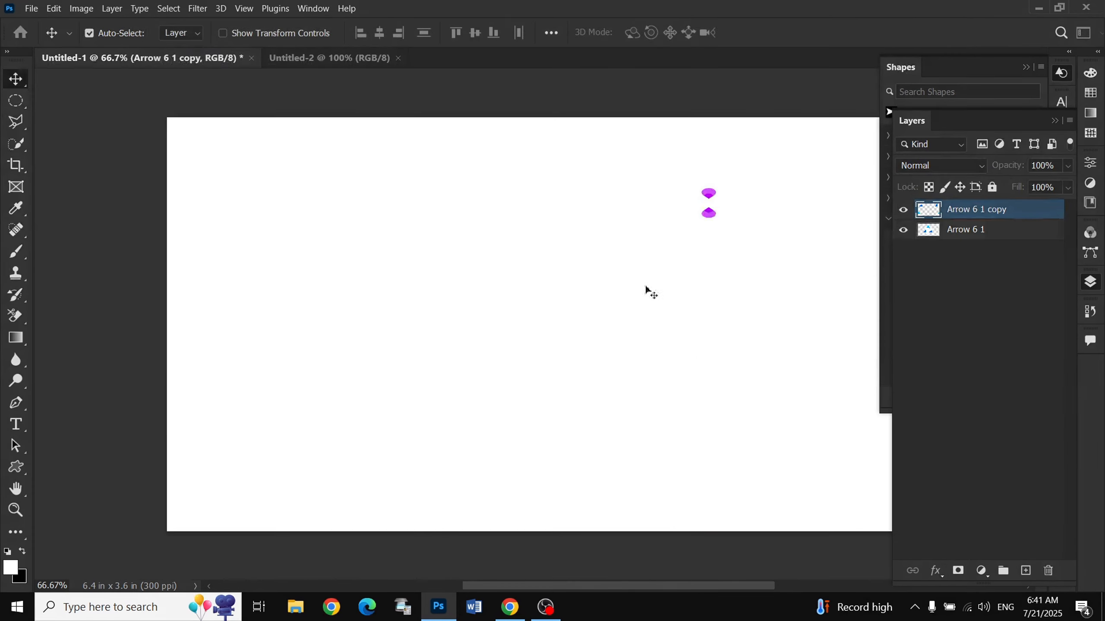
left_click_drag(1008, 212, 1025, 572)
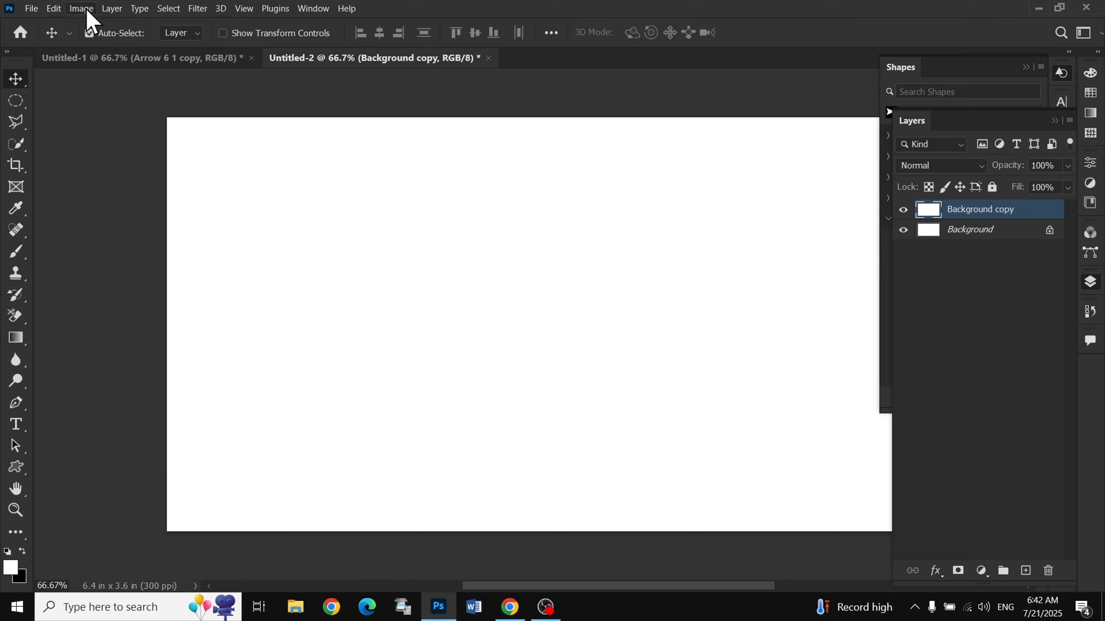
Step: Add a Pattern Overlay layer style to the Background copy layer using the newly defined triangle pattern
left_click(935, 572)
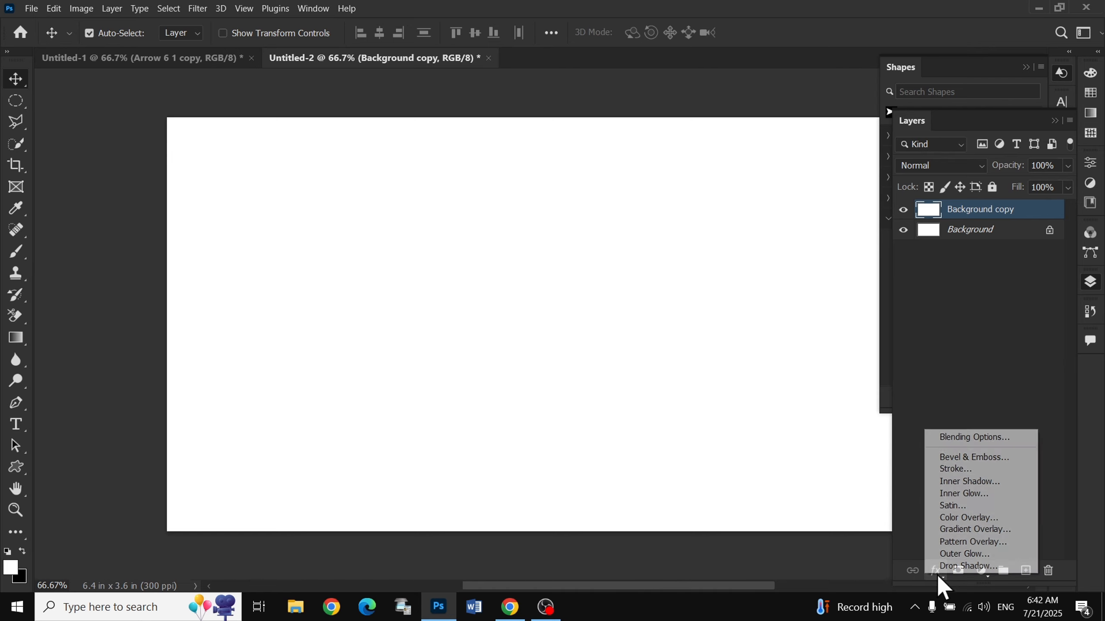
left_click(973, 541)
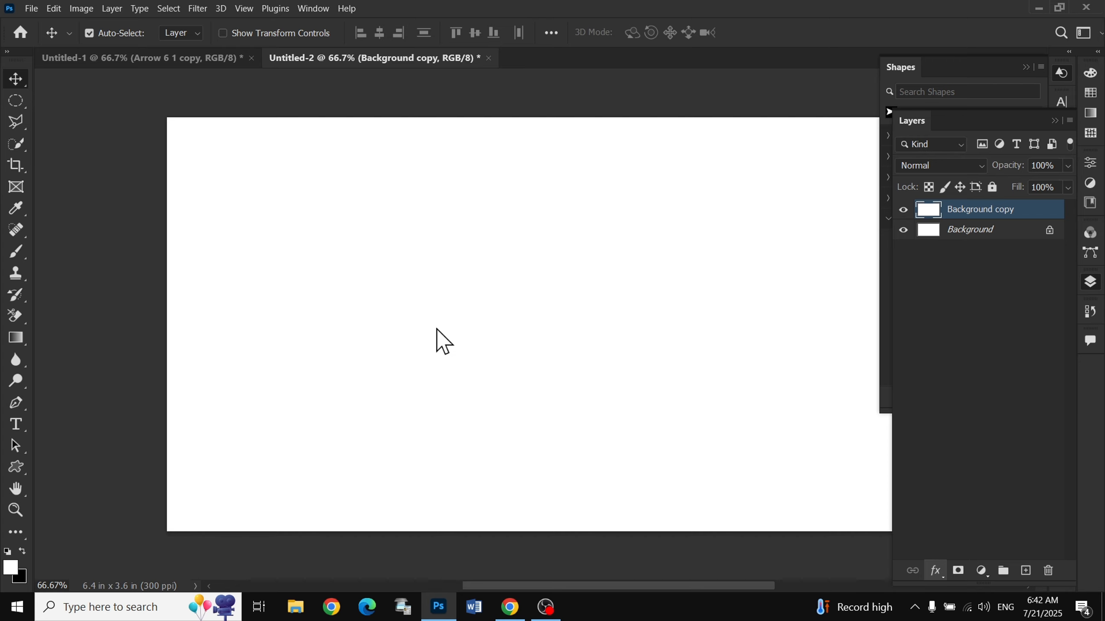
left_click(311, 192)
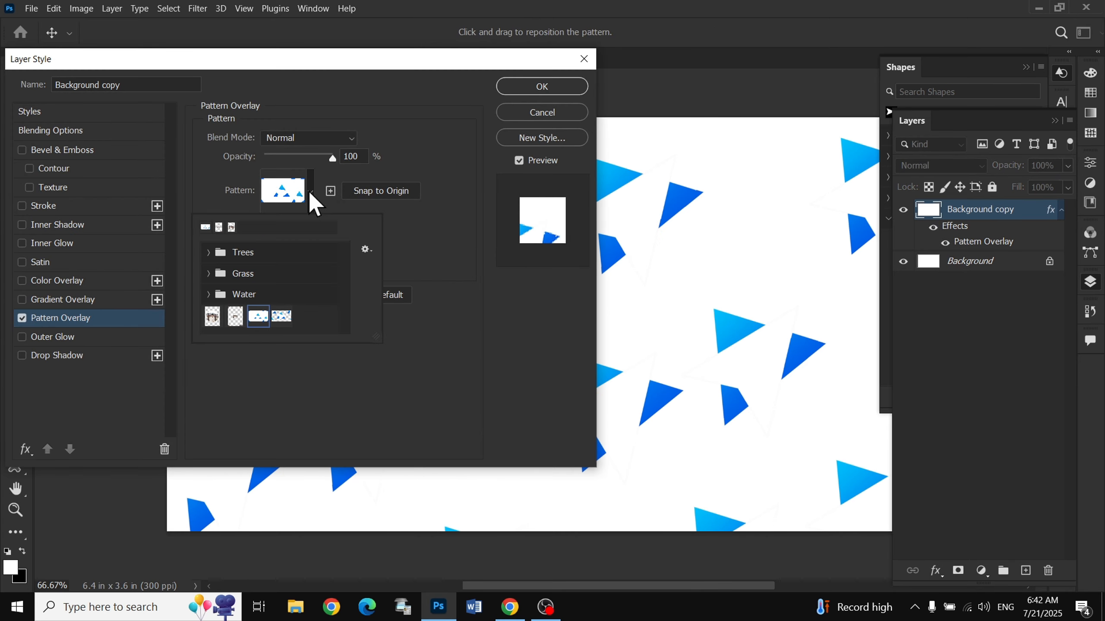
left_click(281, 320)
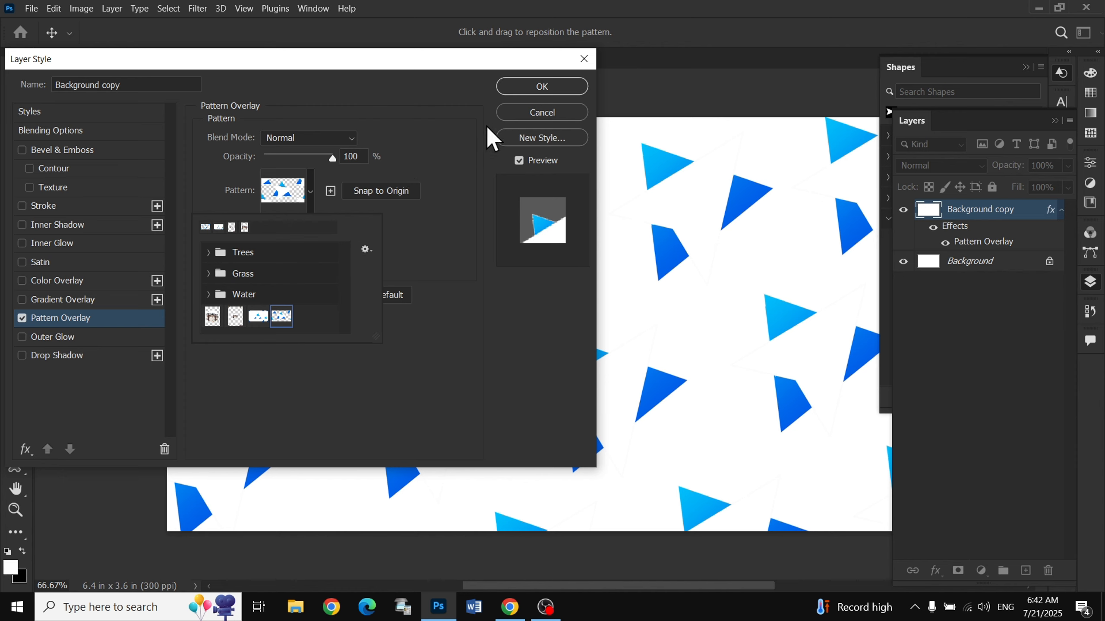
left_click(420, 230)
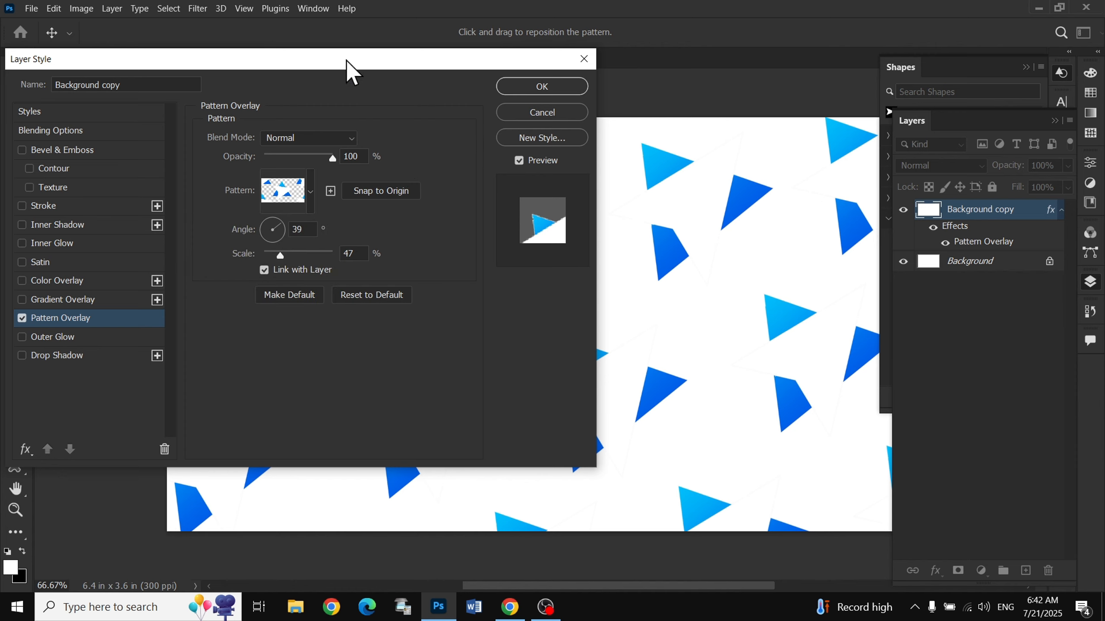
Step: Try pattern overlay scales of 1, 57, 21 and 3 percent on the Background copy layer
left_click_drag(351, 69, 309, 168)
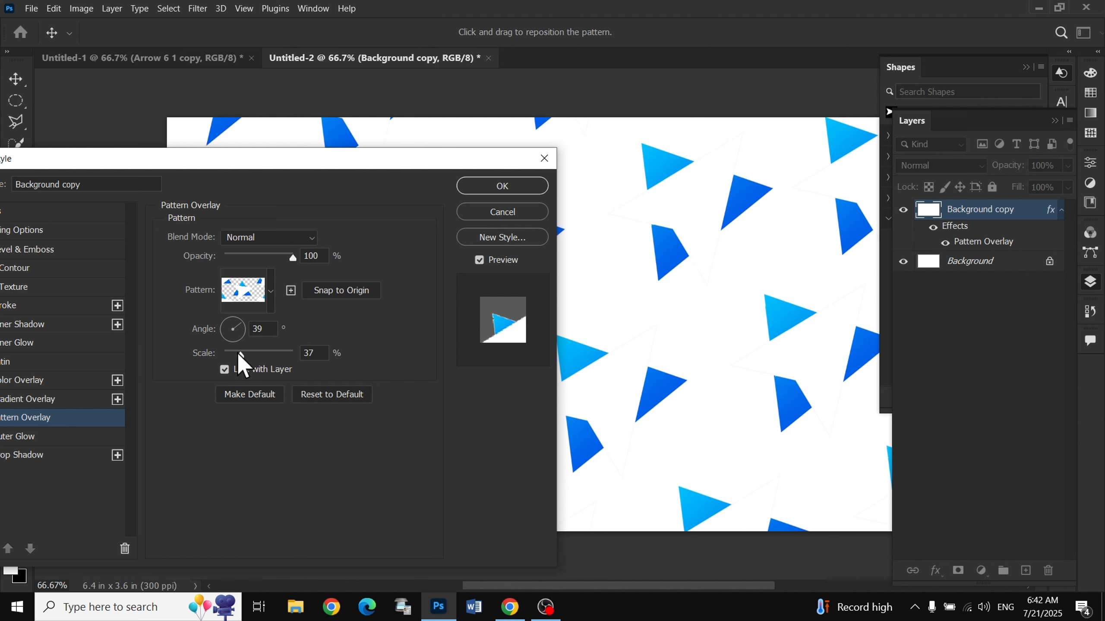
left_click_drag(238, 354, 221, 355)
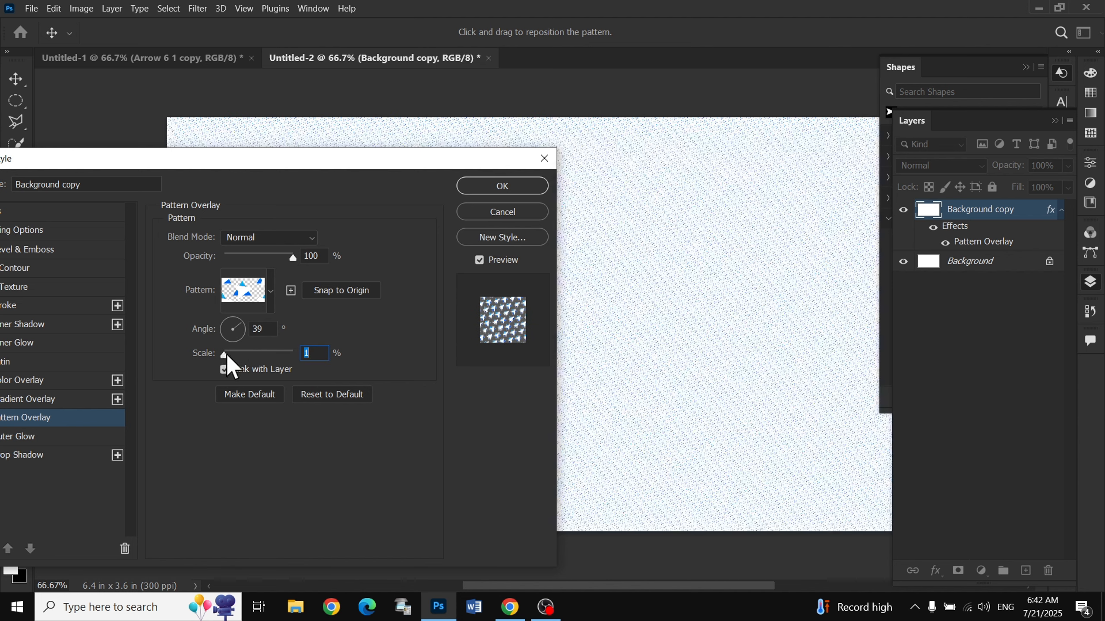
left_click_drag(226, 355, 245, 354)
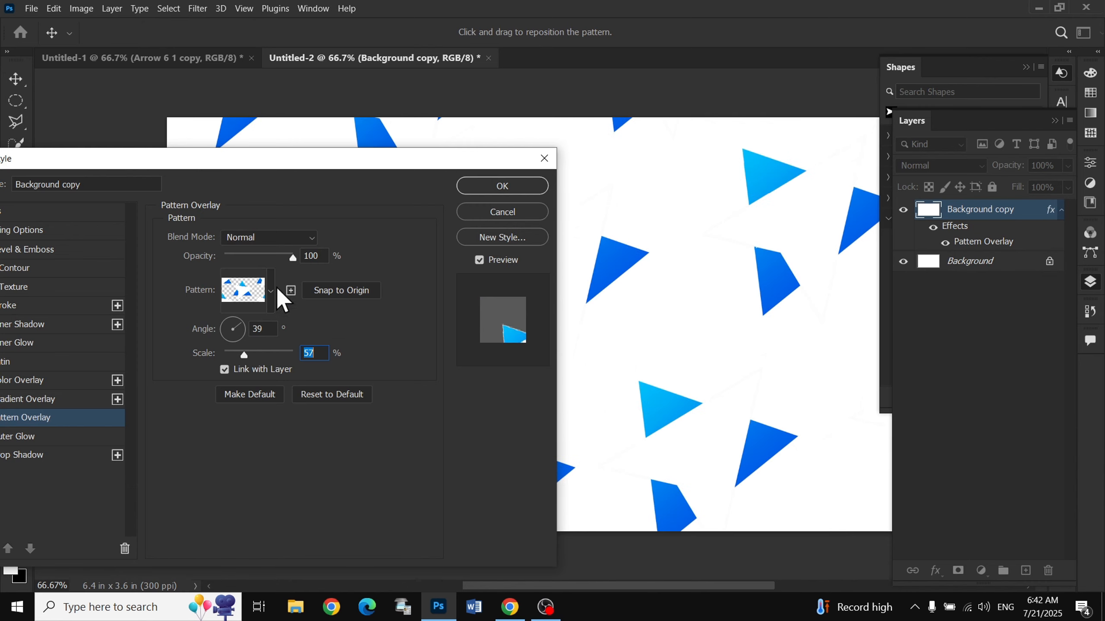
left_click_drag(346, 155, 157, 139)
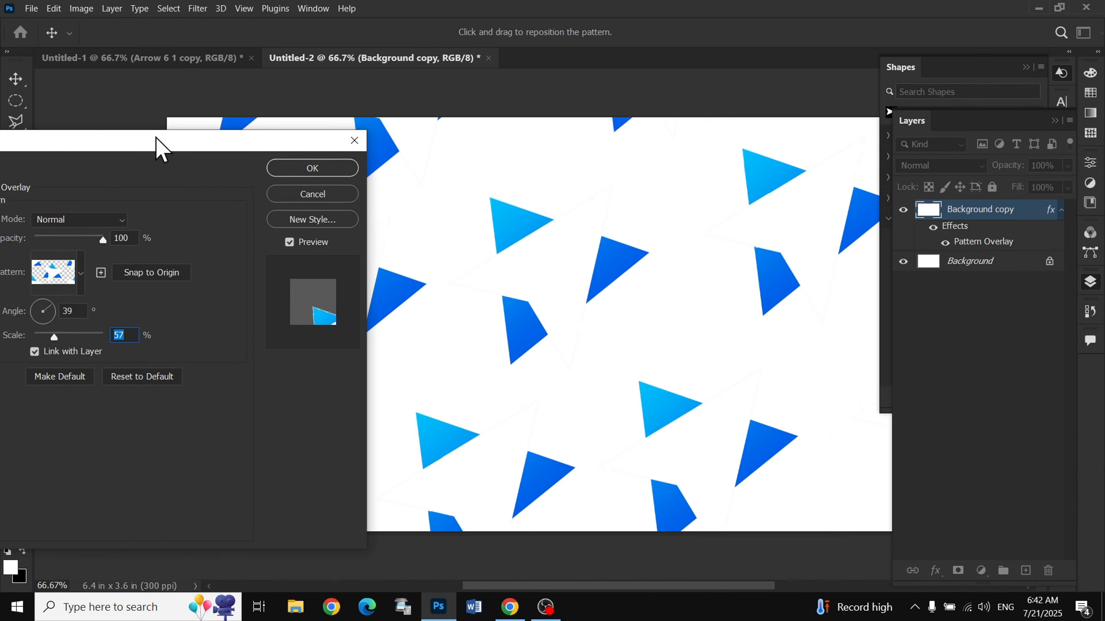
left_click_drag(53, 338, 41, 340)
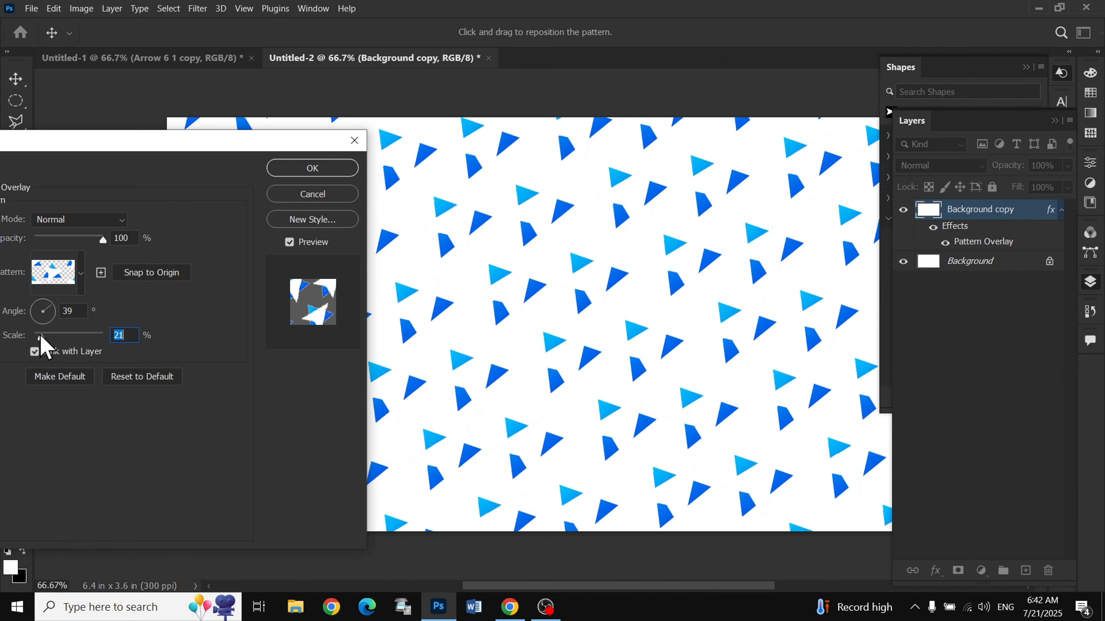
left_click_drag(40, 335, 35, 339)
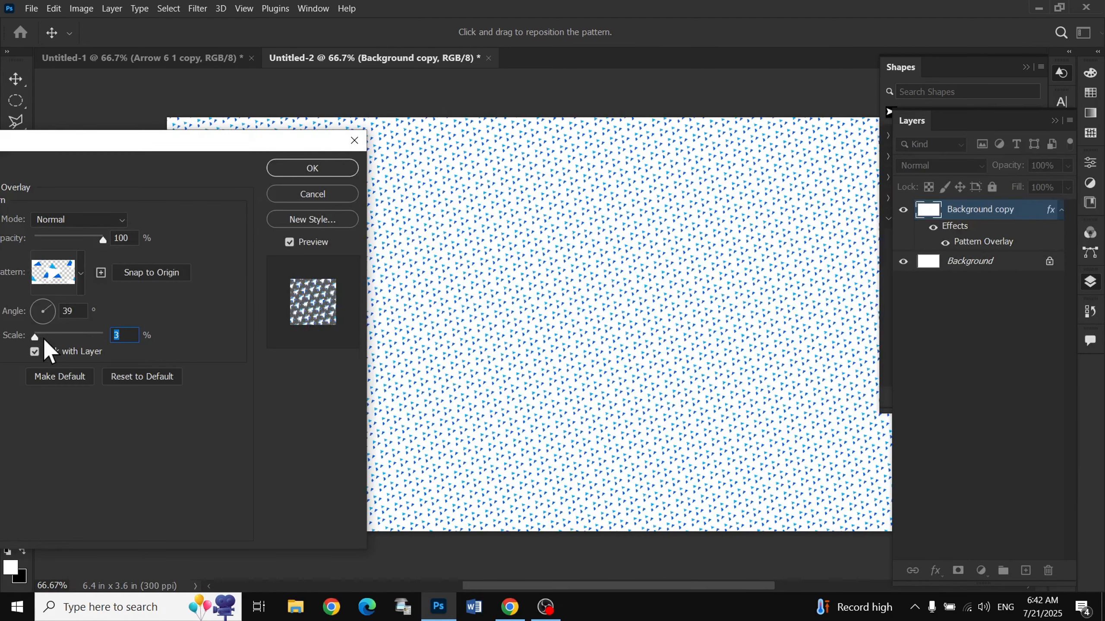
Step: Set the pattern overlay's scale to 8% and apply the layer style
left_click(38, 334)
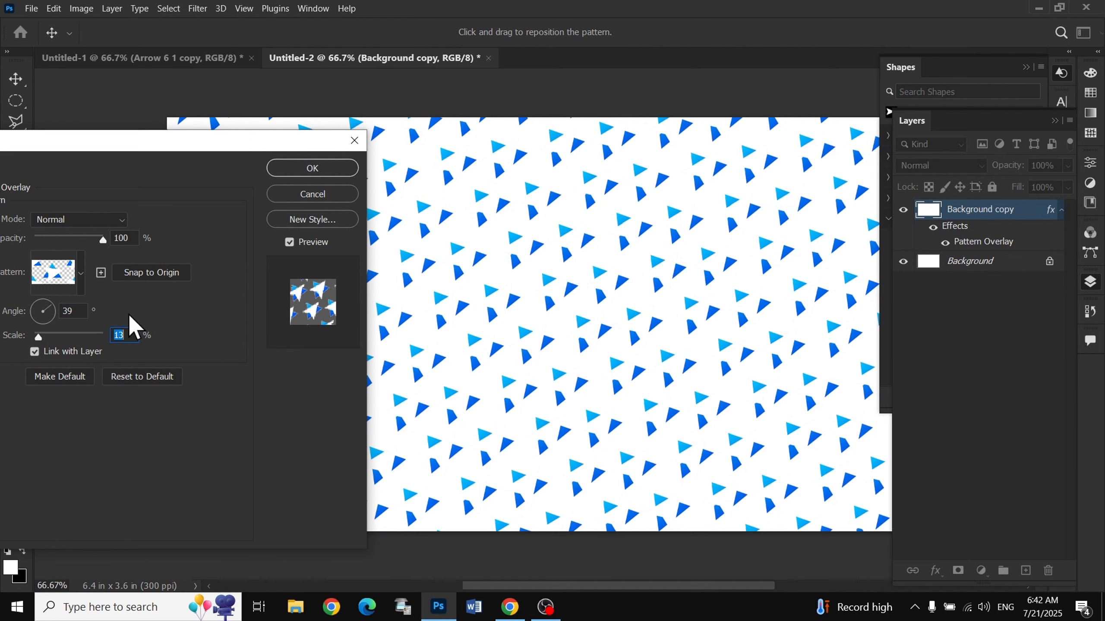
type("8")
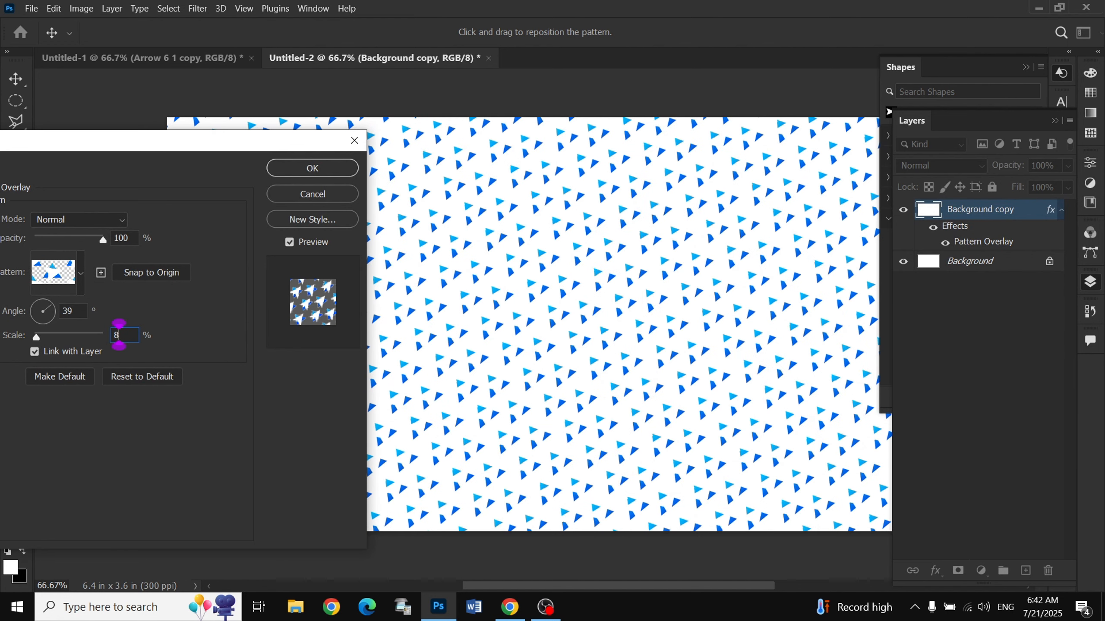
key("Return")
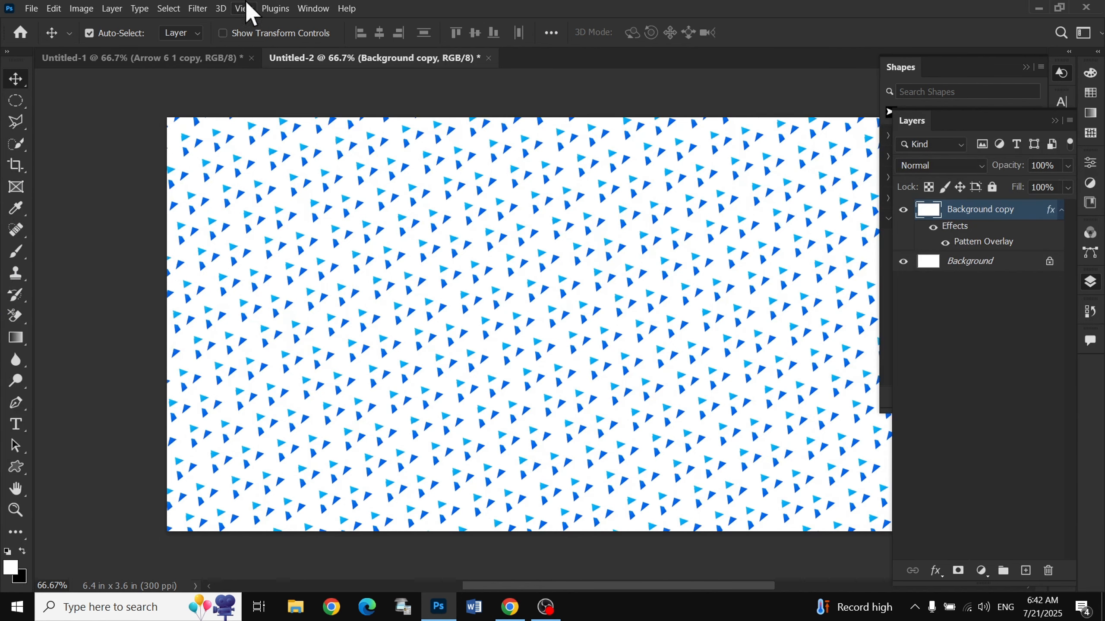
Step: Toggle the visibility of the Background copy layer off and on to inspect the repeating pattern across the canvas
left_click(908, 215)
left_click(907, 216)
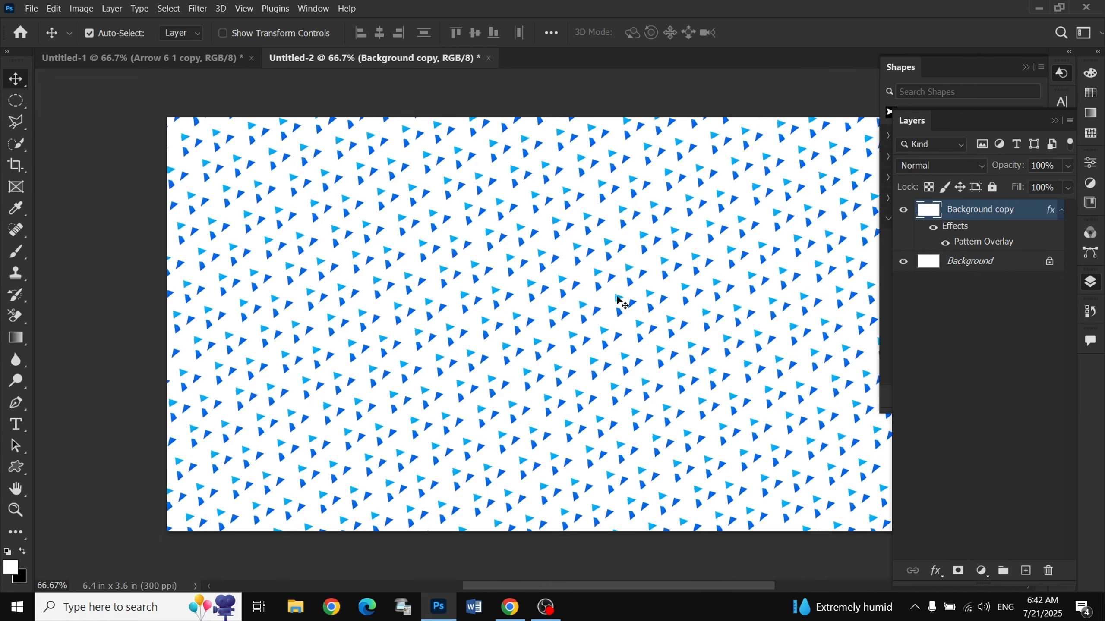
left_click_drag(476, 318, 428, 330)
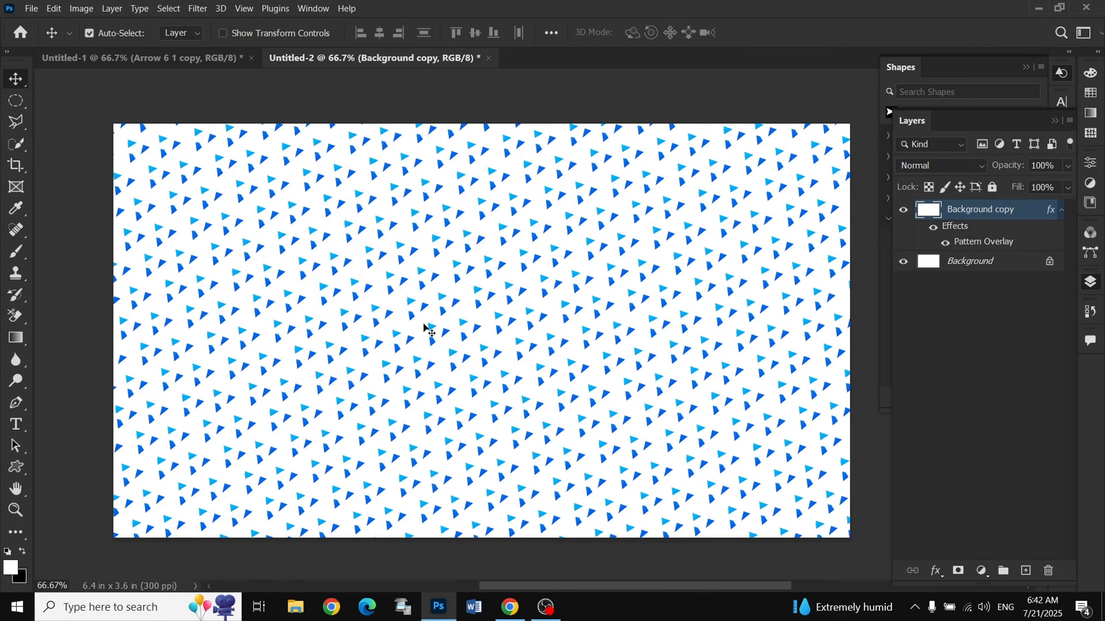